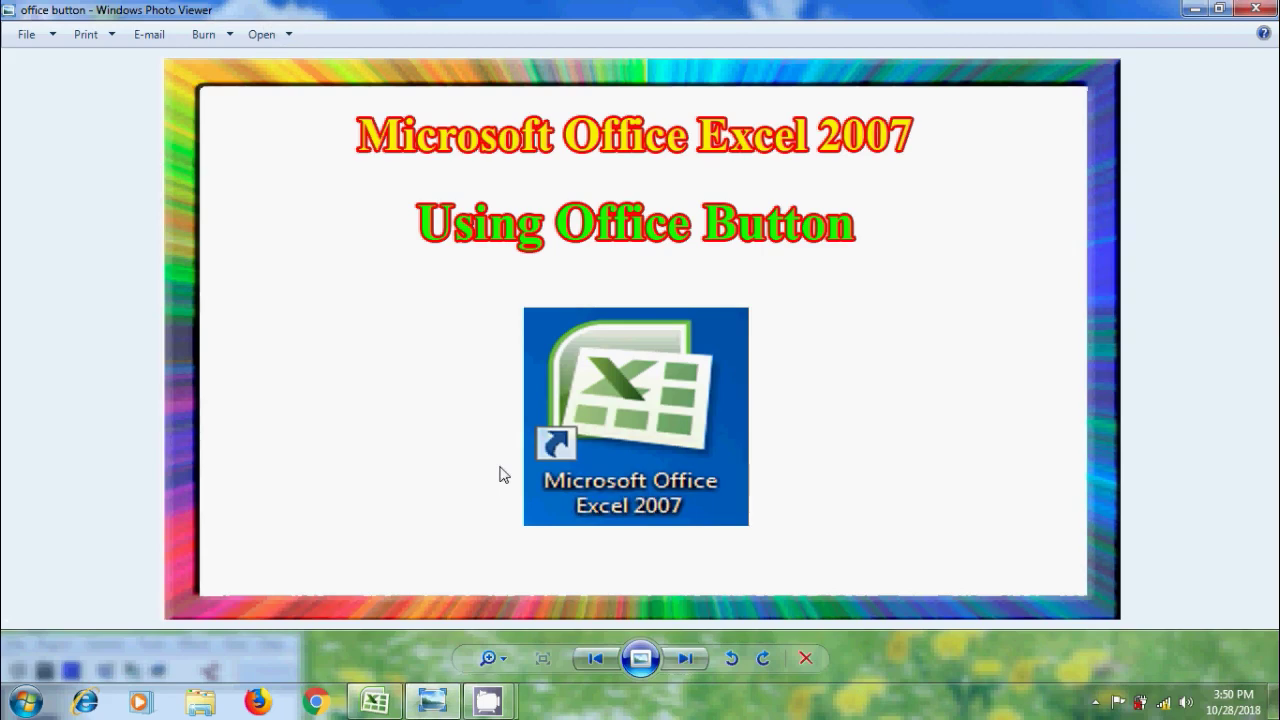
Step: Create a new blank workbook, Book2, from the Office Button's New Workbook dialog
left_click(373, 703)
left_click(22, 20)
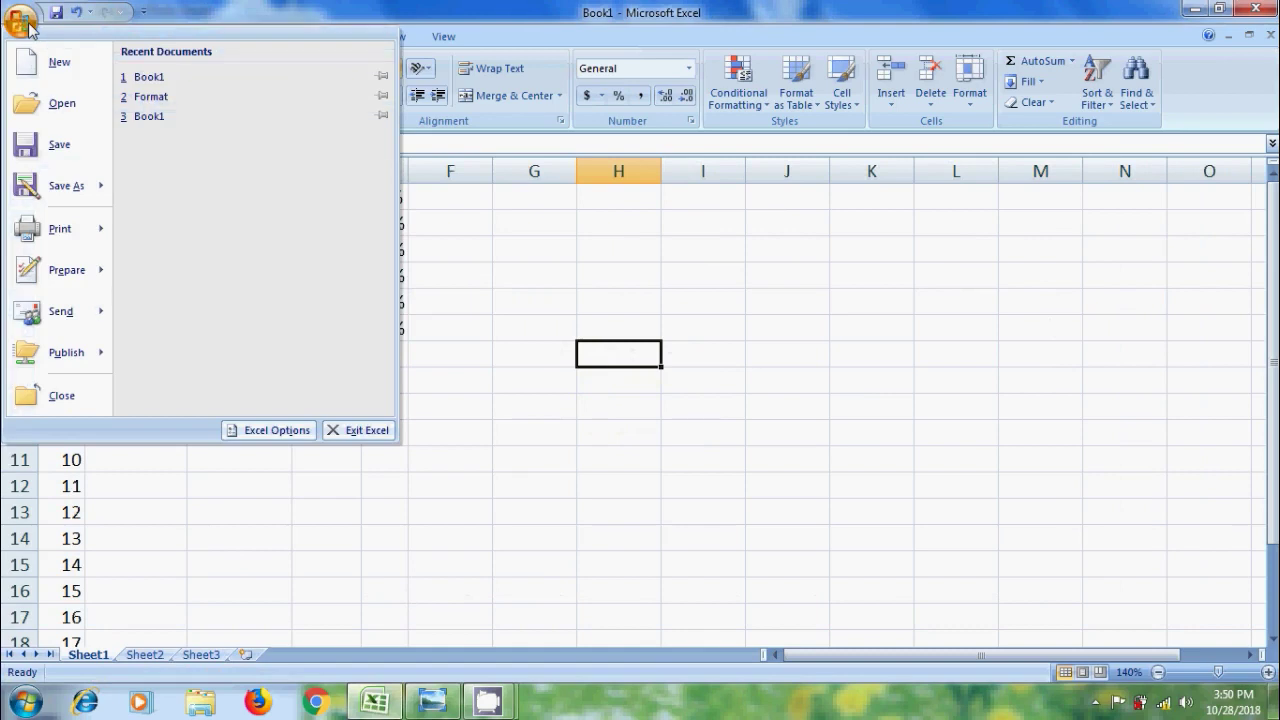
left_click(55, 63)
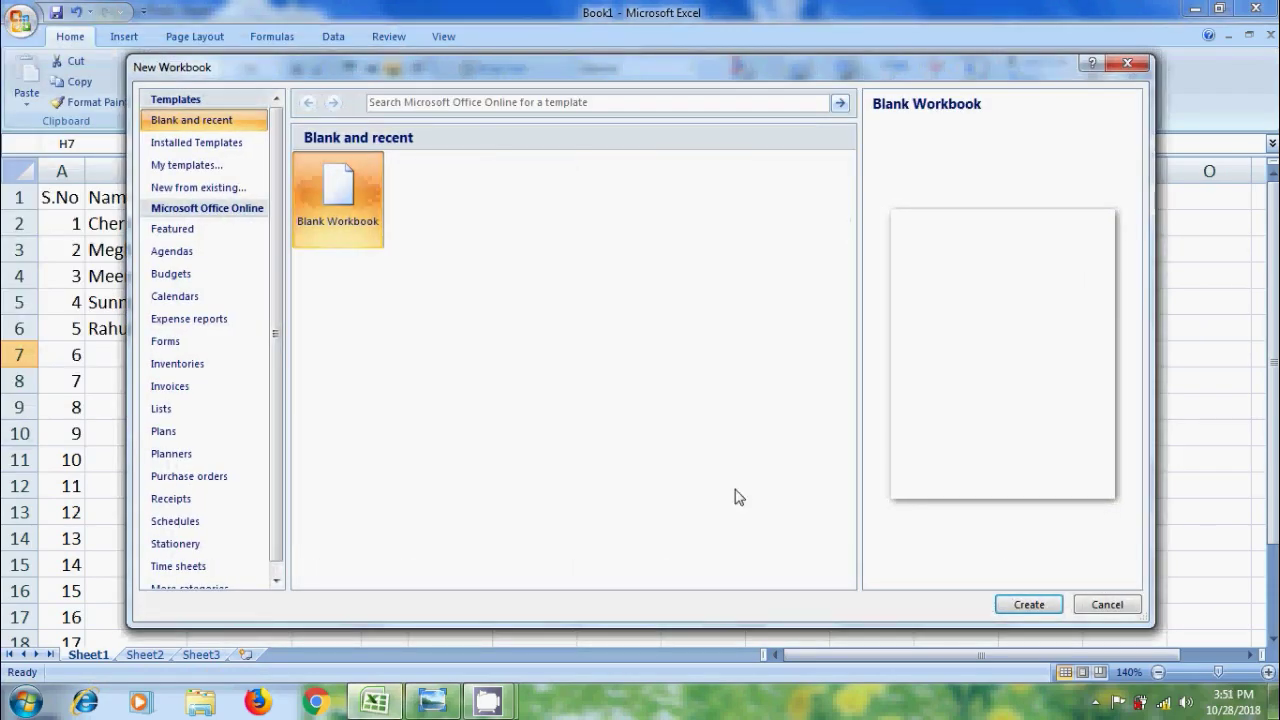
left_click(1045, 612)
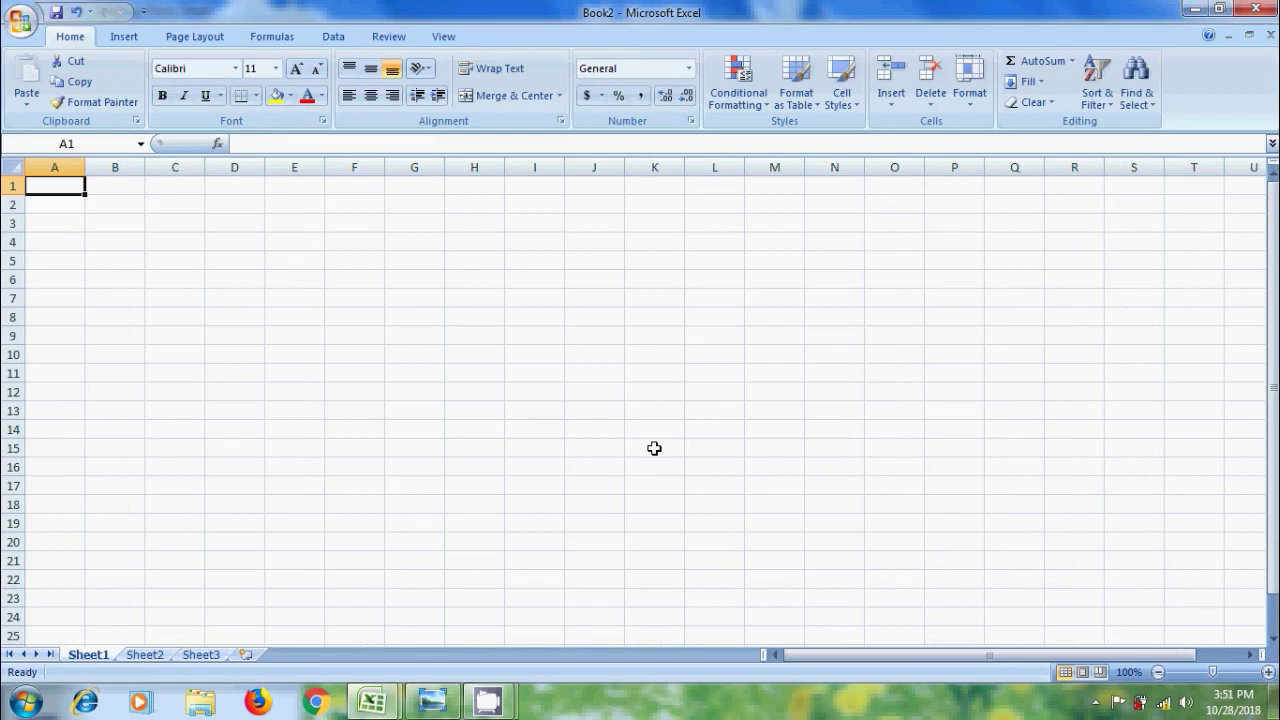
Step: Open a third blank workbook with Ctrl+N, then close Book3 and Book2
key("ctrl+n")
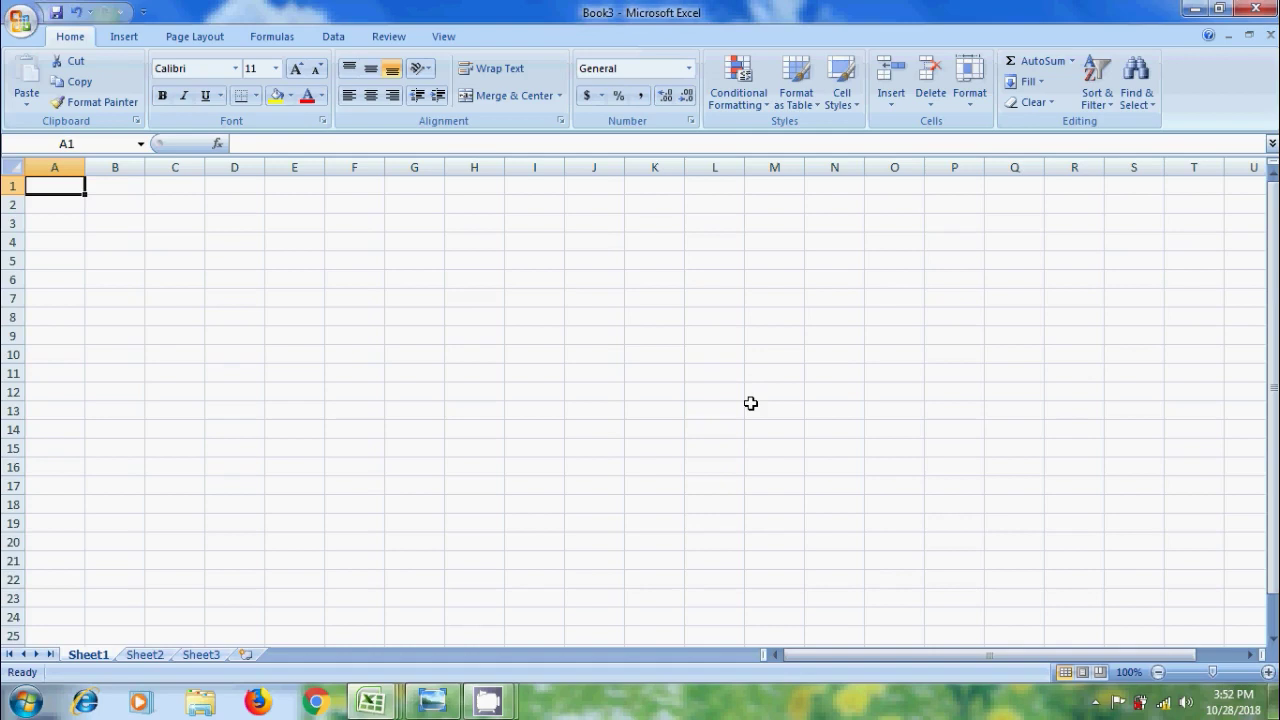
left_click(1269, 7)
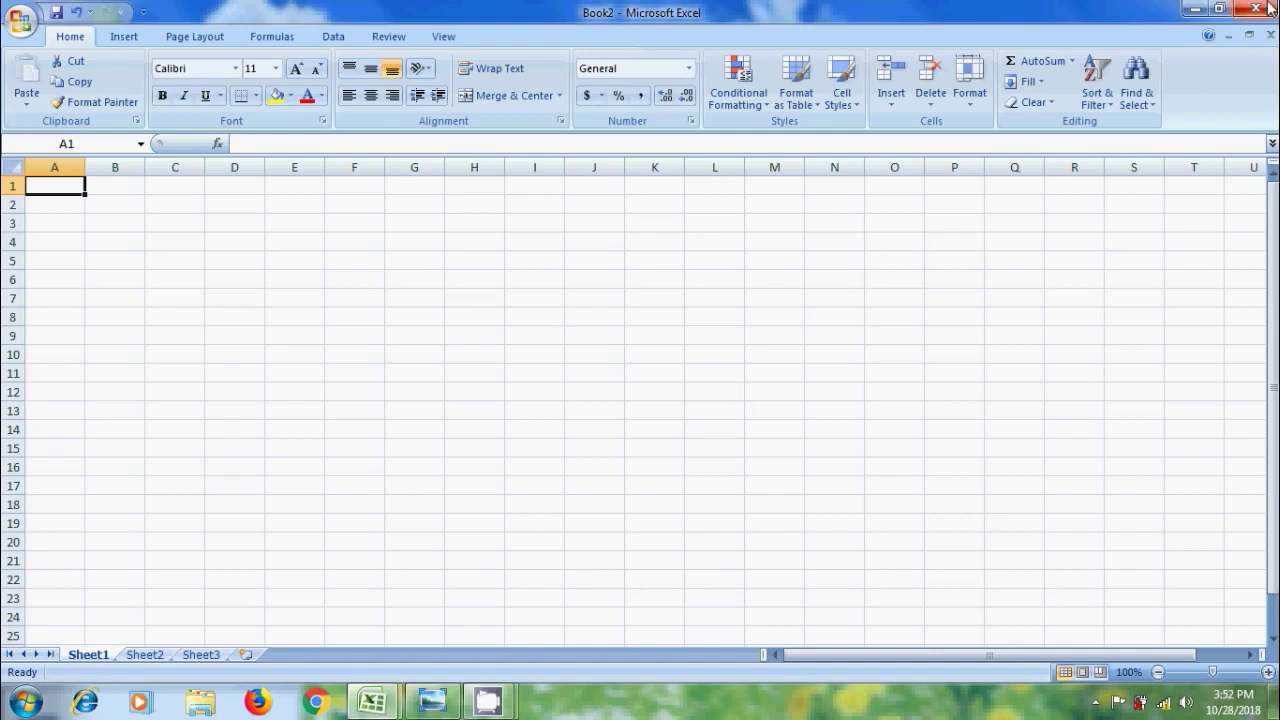
left_click(1269, 7)
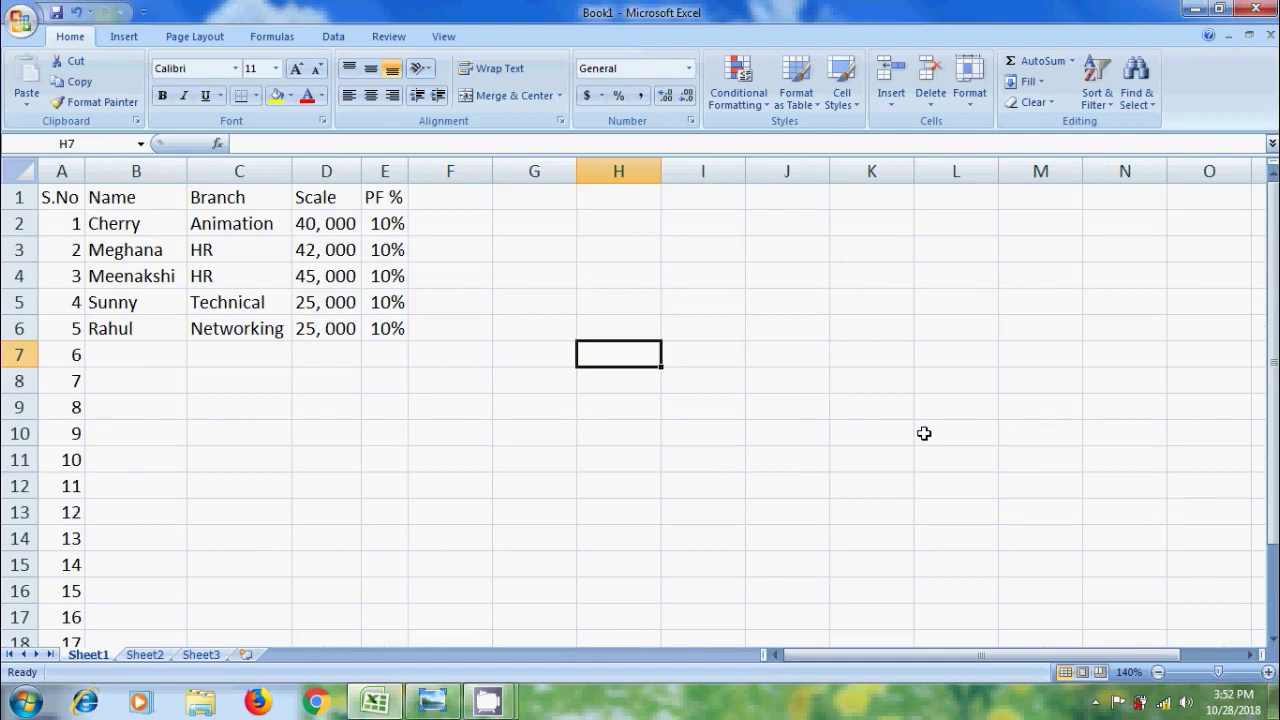
Step: Open the saved Book1 from Documents, close it, then reopen the Open dialog with Ctrl+O
left_click(20, 22)
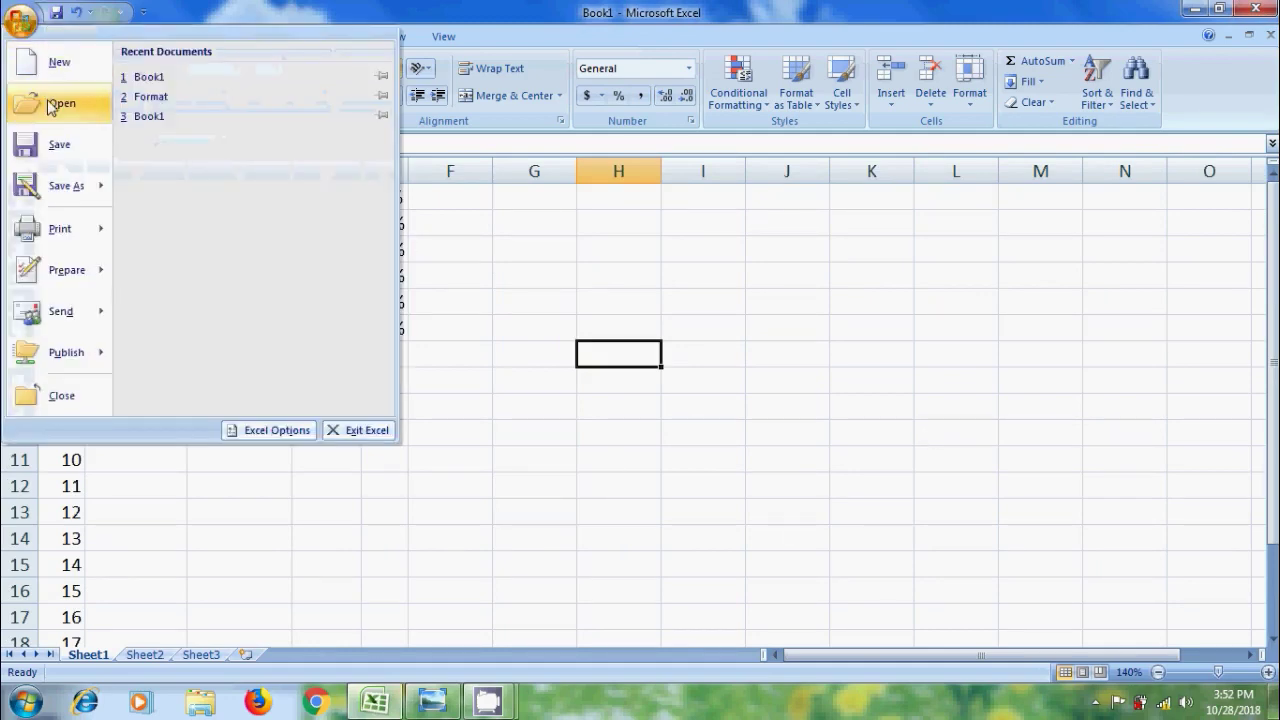
left_click(48, 104)
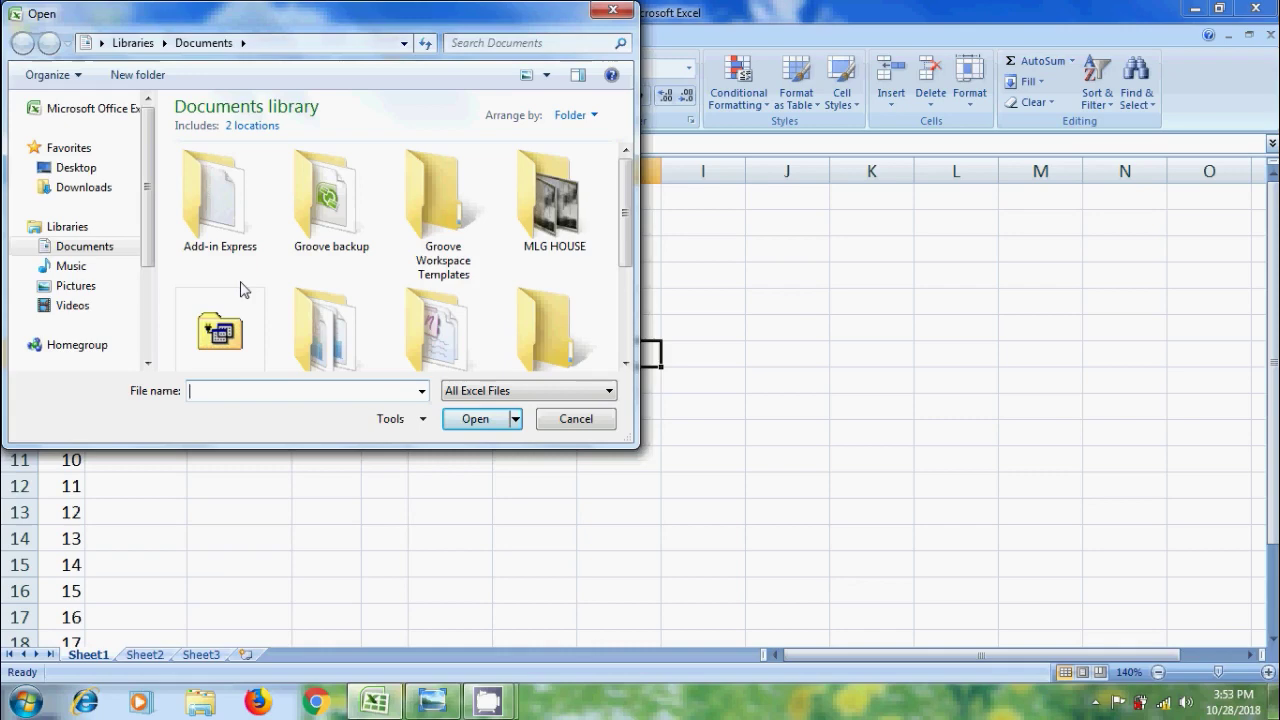
left_click_drag(630, 237, 627, 341)
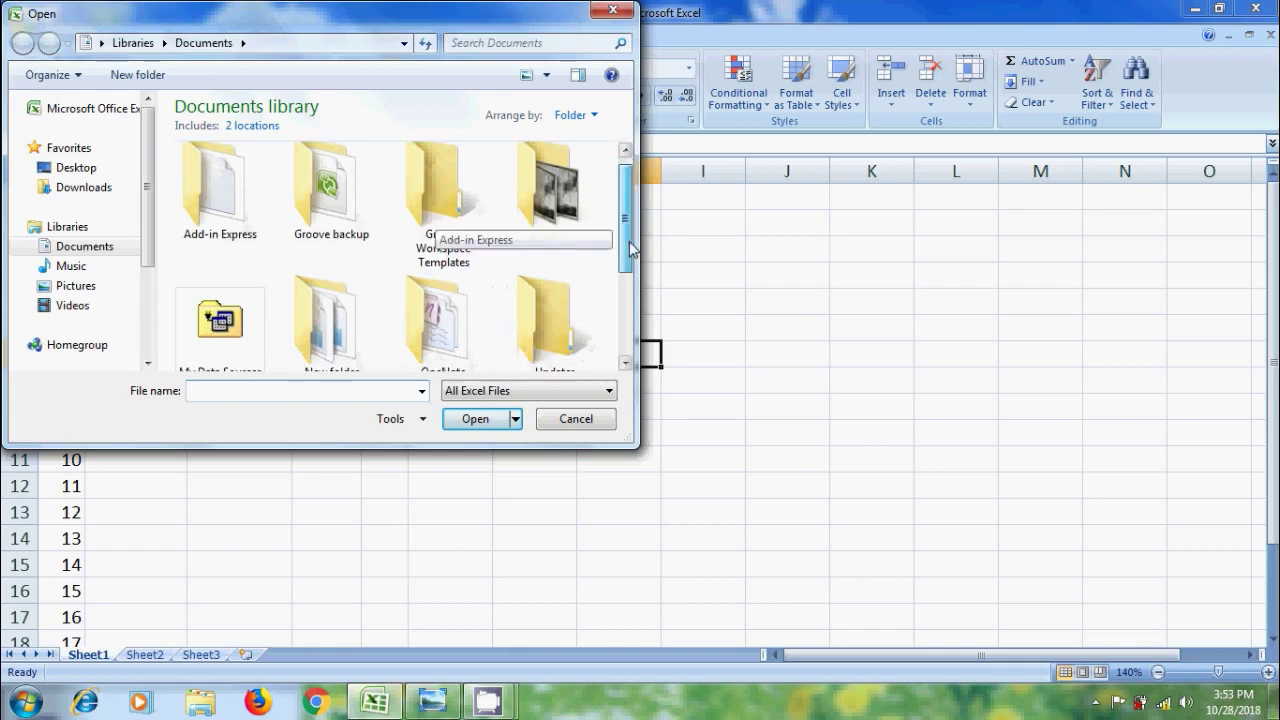
left_click(345, 320)
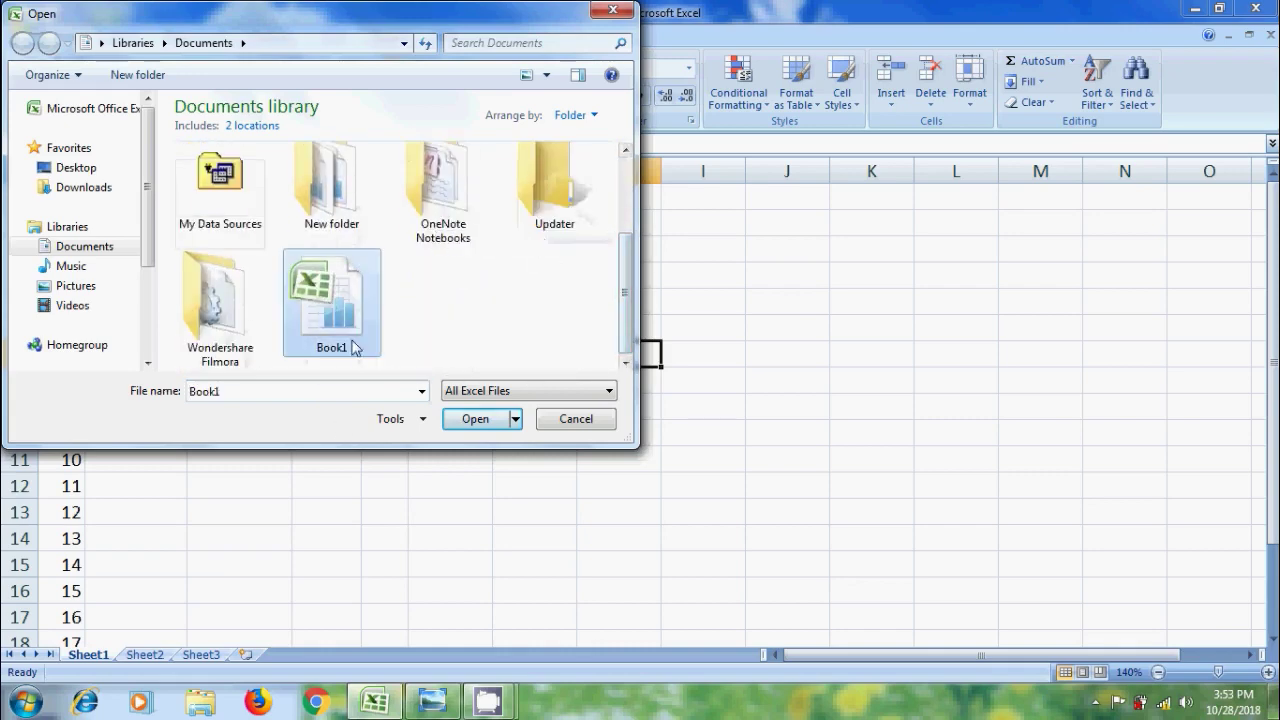
left_click(480, 419)
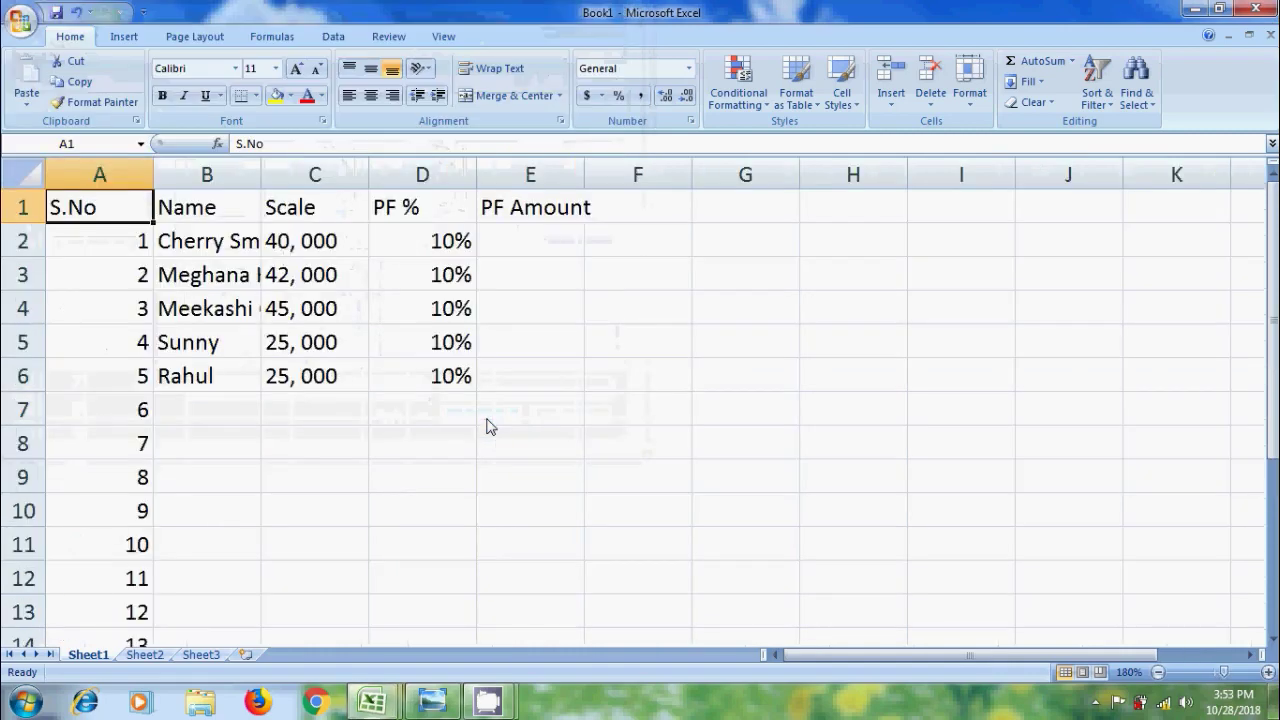
left_click(1258, 9)
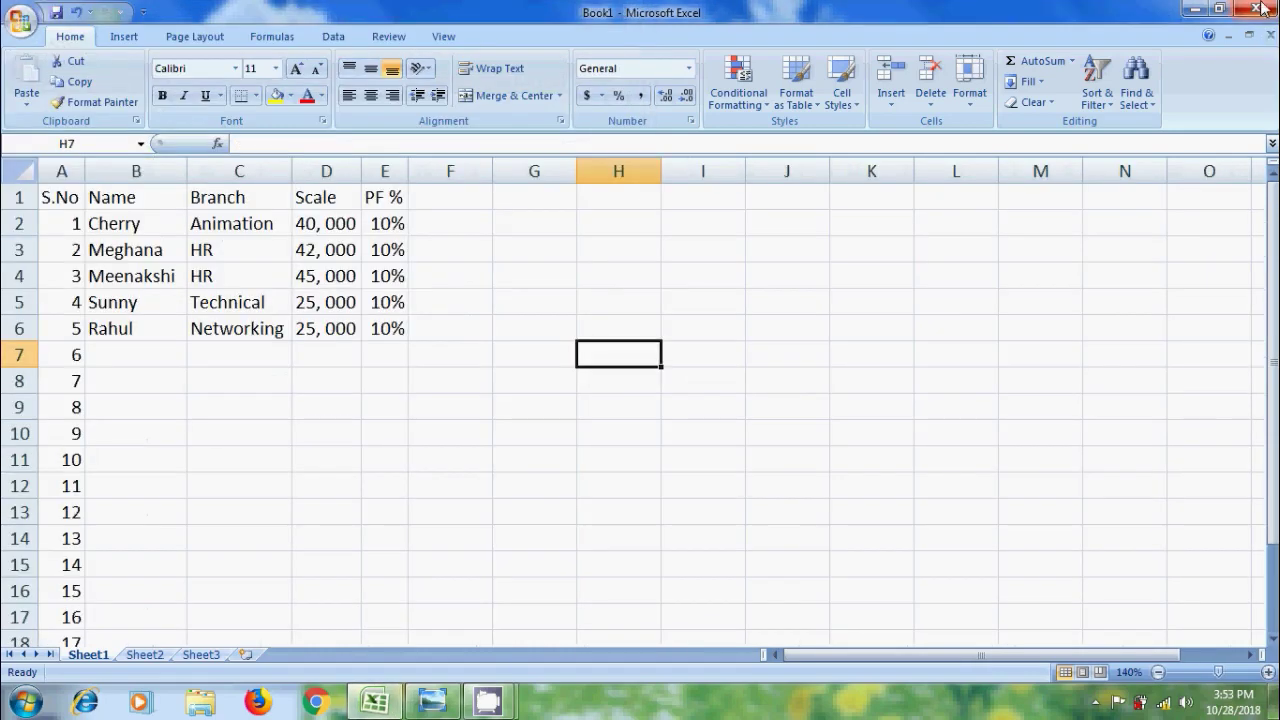
key("ctrl+o")
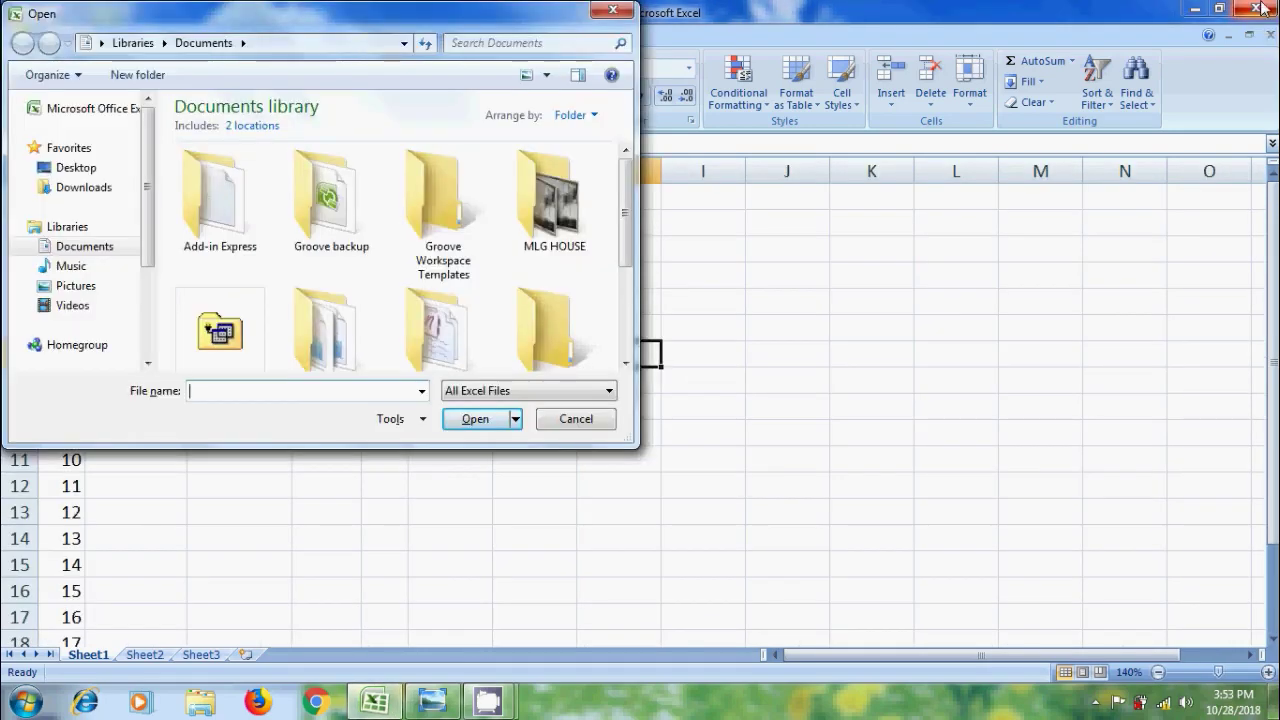
Step: Save the employee workbook to the Desktop as 'Cherry', then exit Excel with Alt+F4
left_click(615, 13)
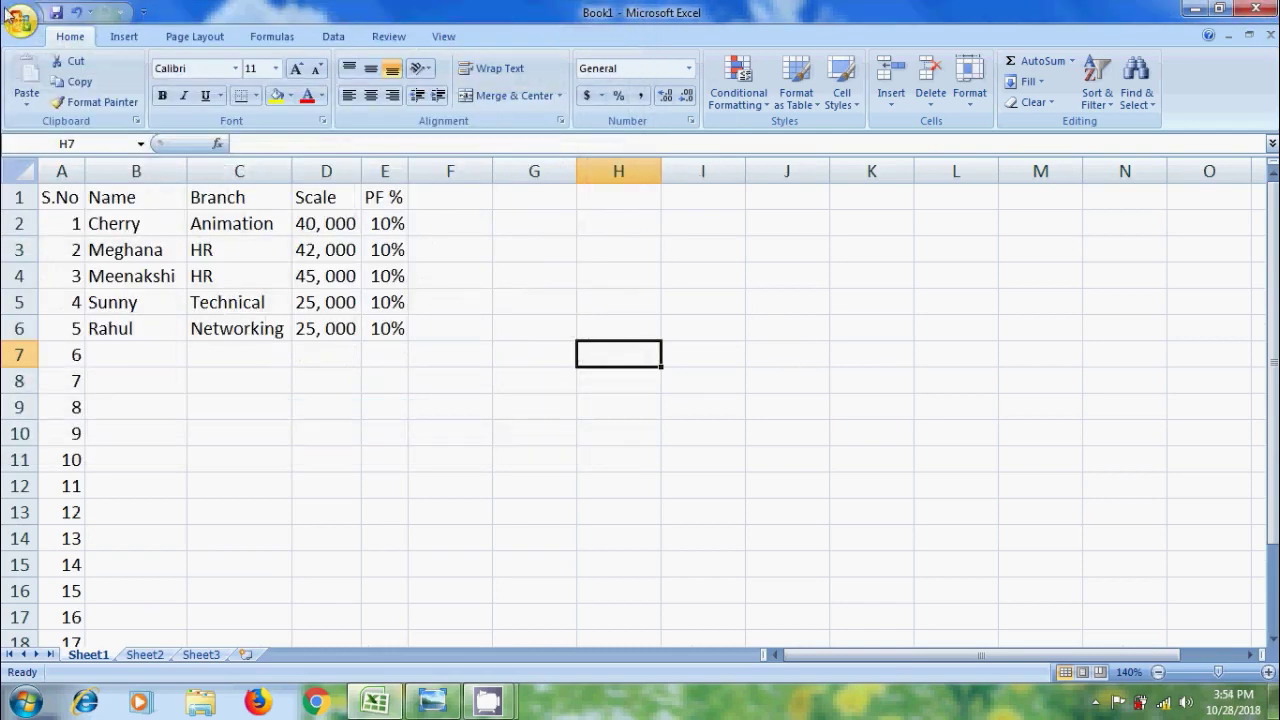
left_click(8, 15)
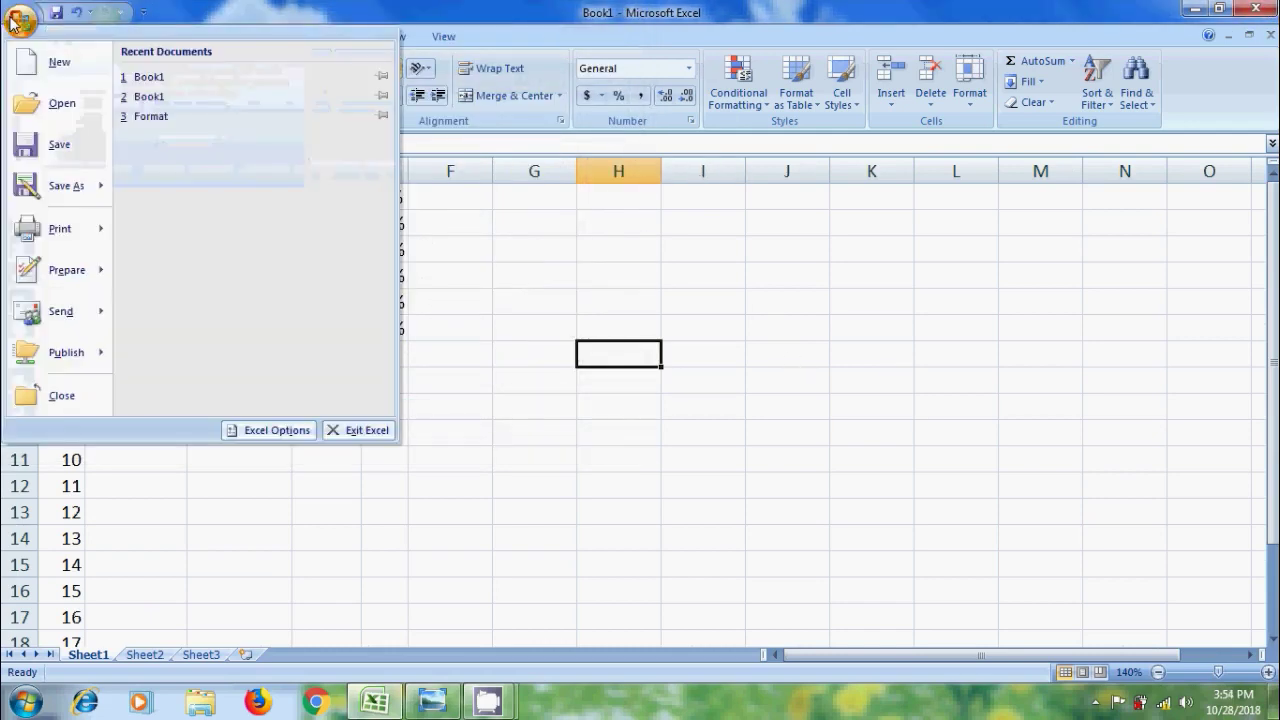
left_click(59, 146)
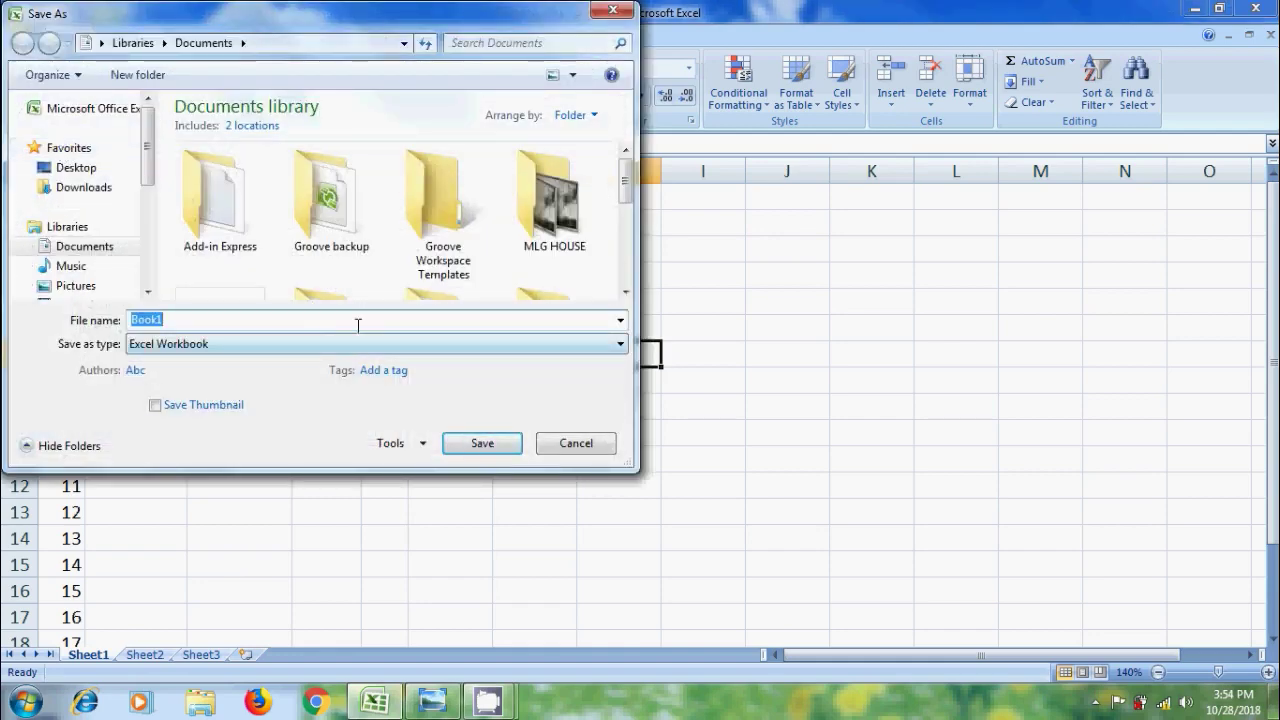
type("Ch")
type("erry")
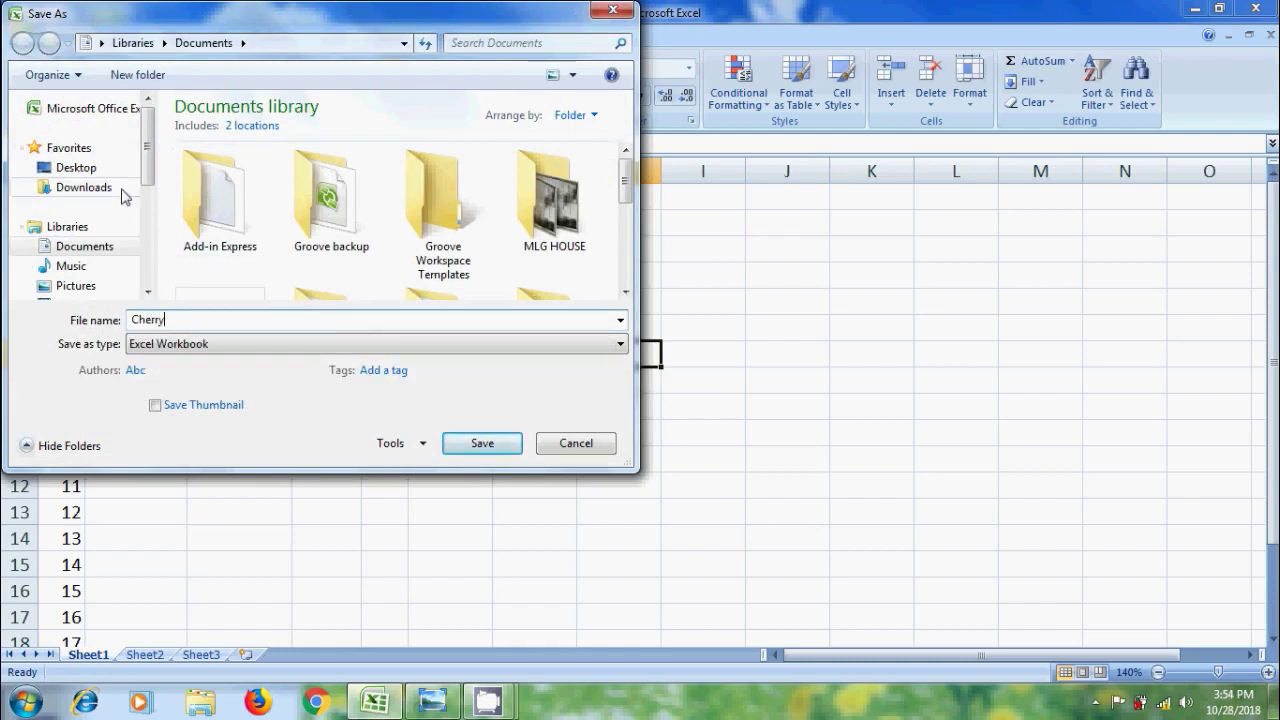
left_click(100, 169)
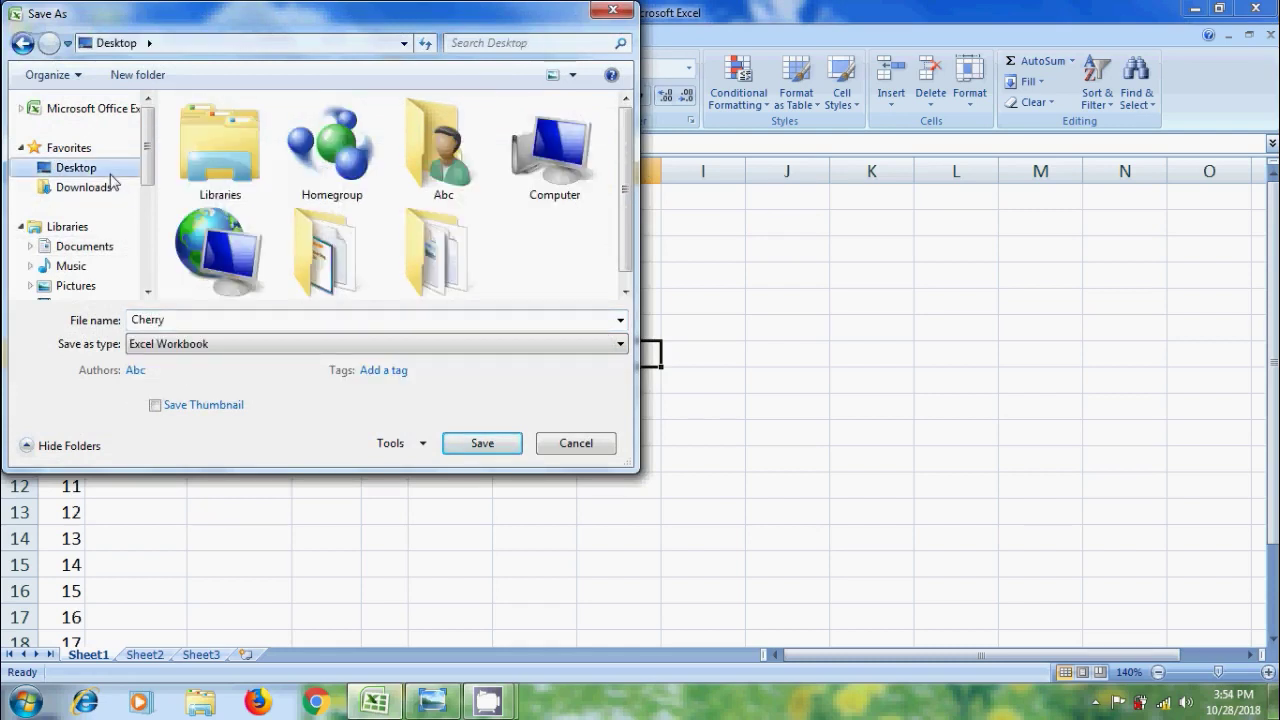
left_click(480, 442)
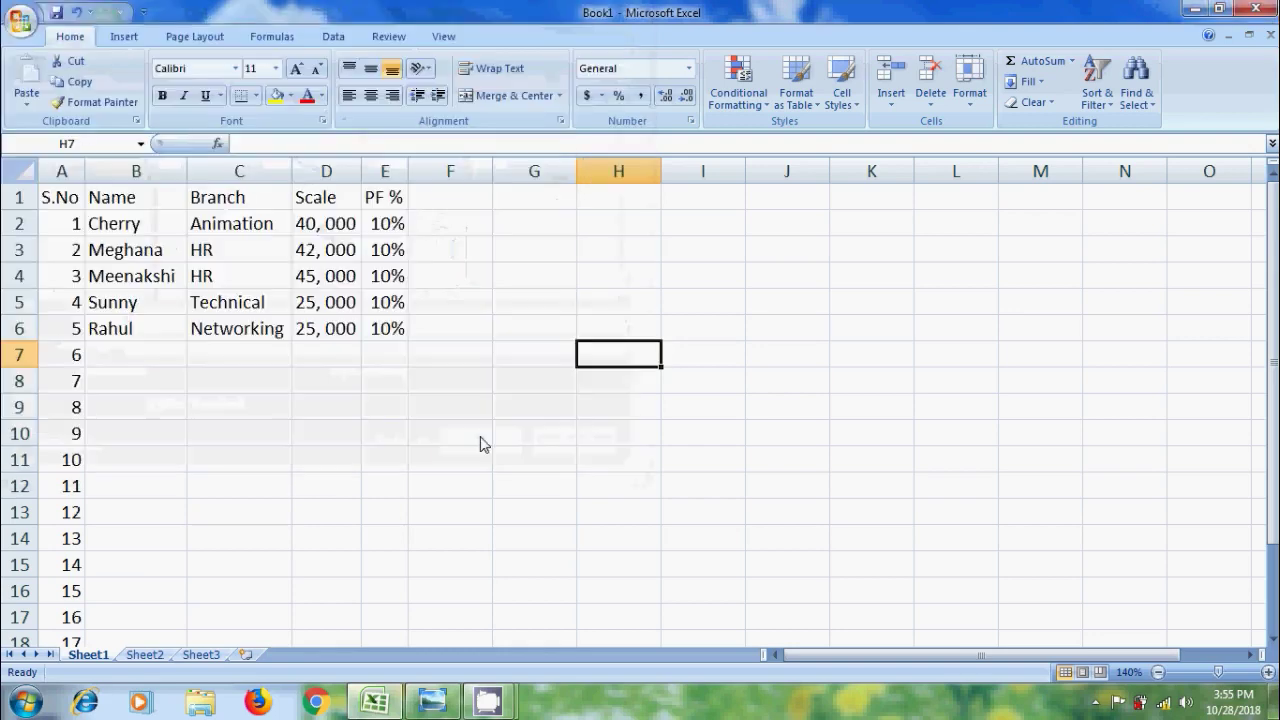
key("alt+F4")
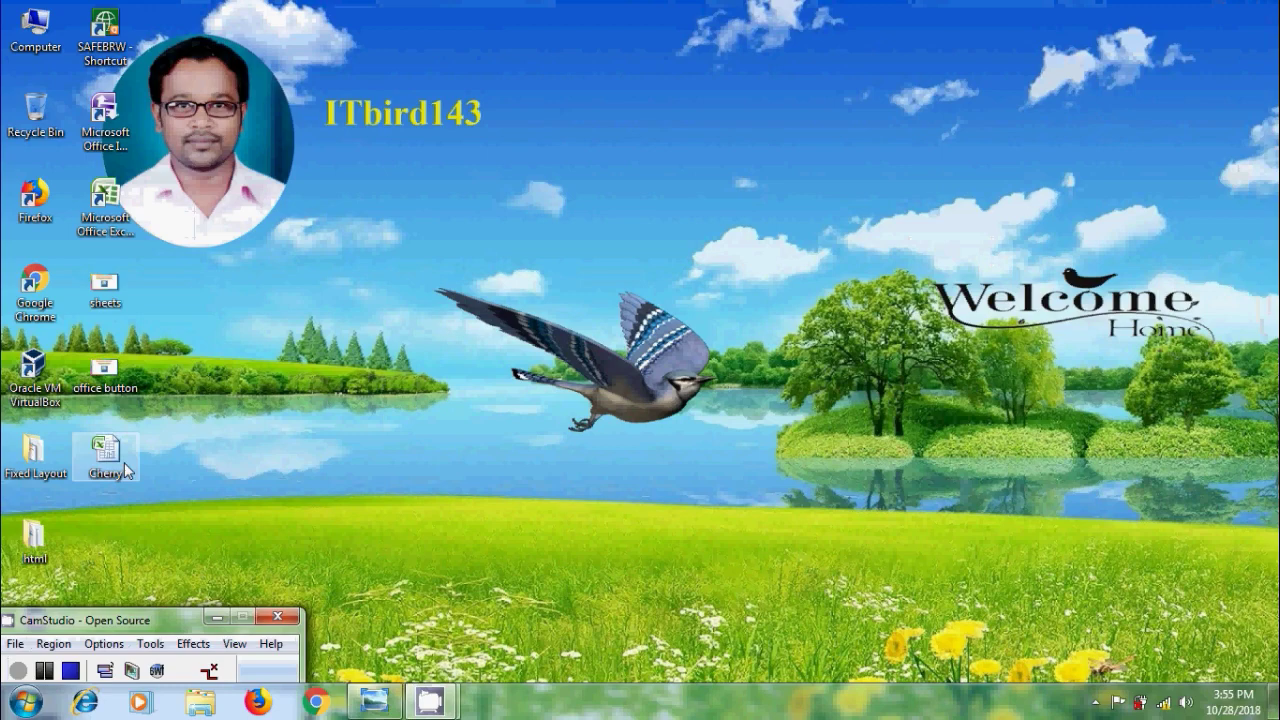
Step: Reopen the Cherry workbook in Excel from its desktop icon
double_click(124, 462)
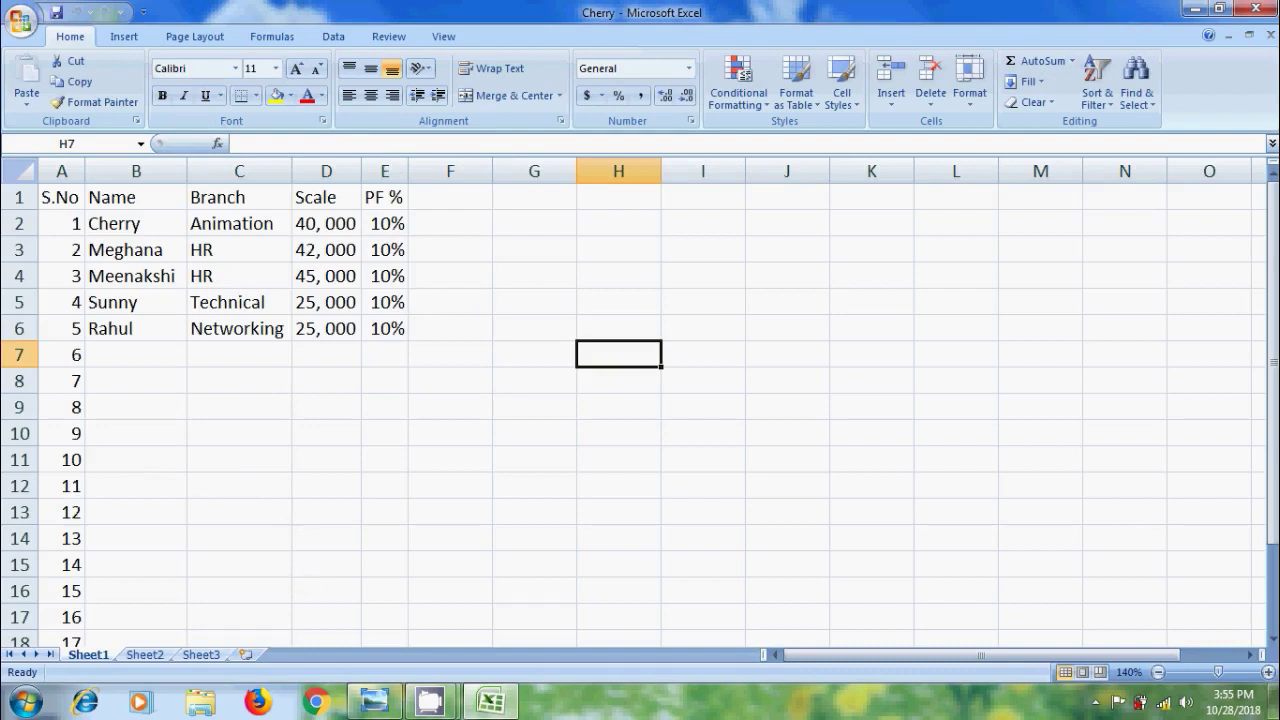
Step: Publish the workbook as a PDF named 'Pdf file' on the Desktop
left_click(21, 22)
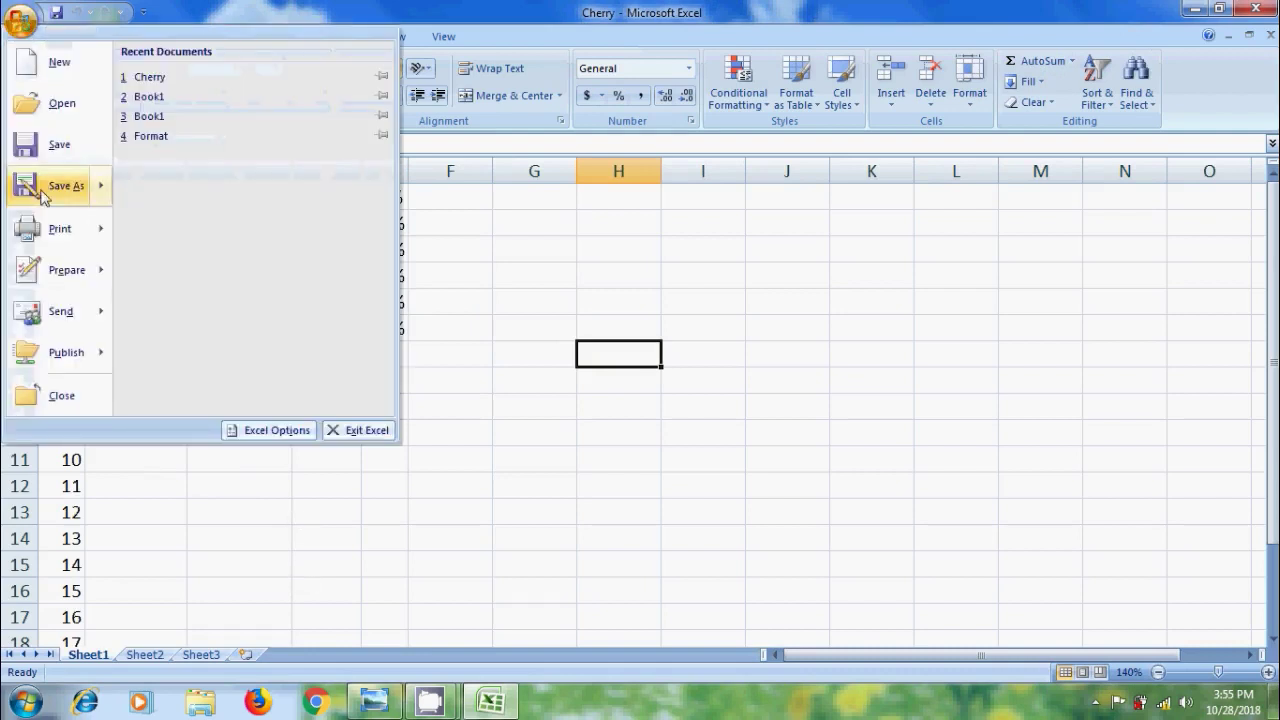
mouse_move(62, 186)
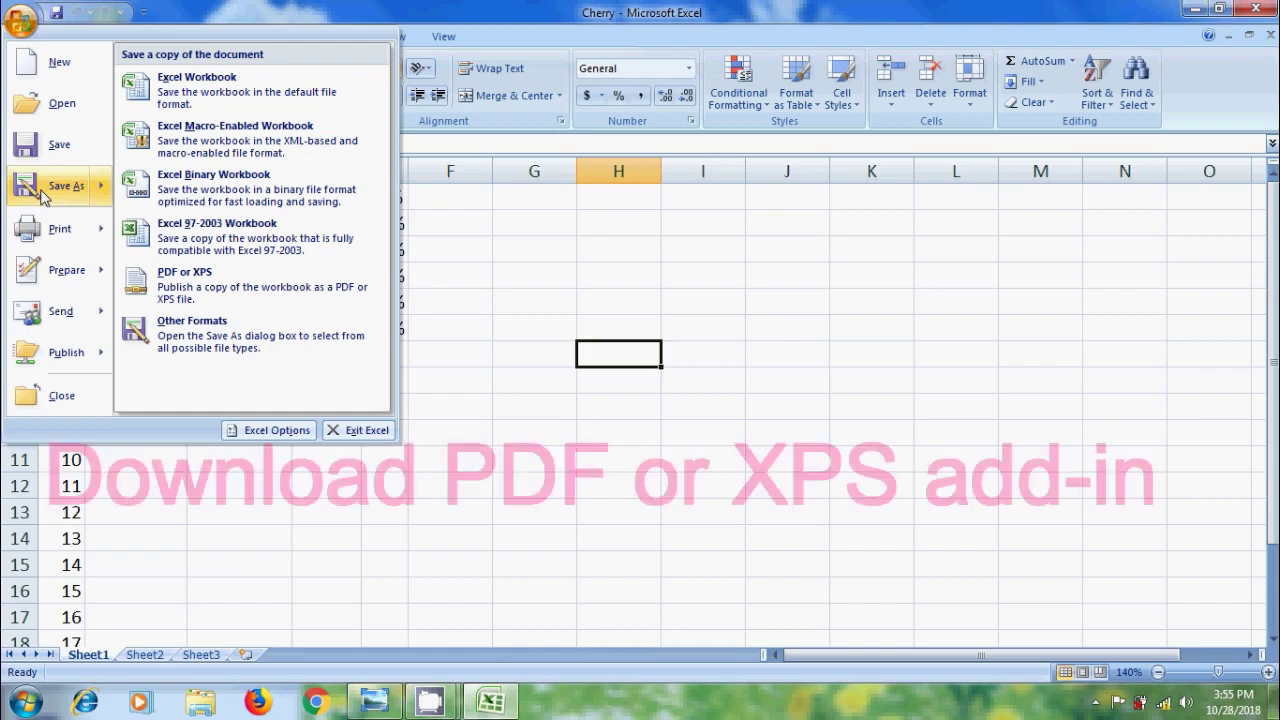
left_click(205, 295)
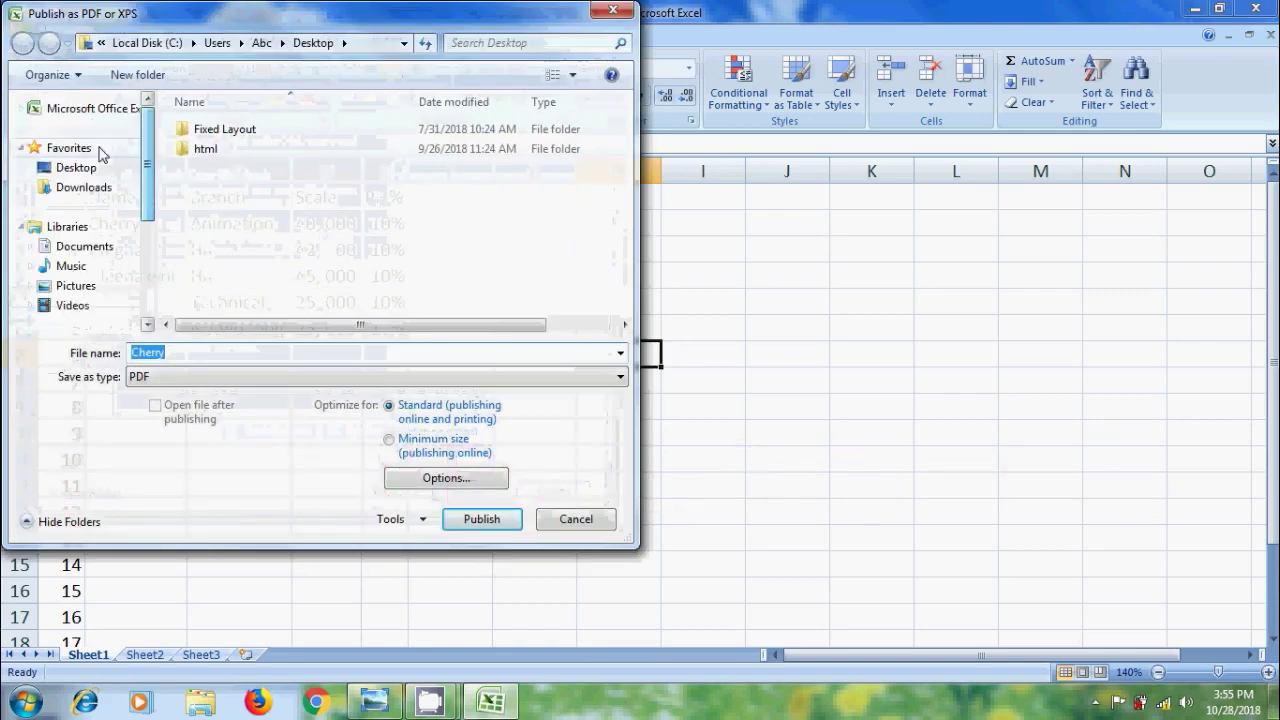
left_click(74, 167)
left_click(229, 352)
type("Pdf")
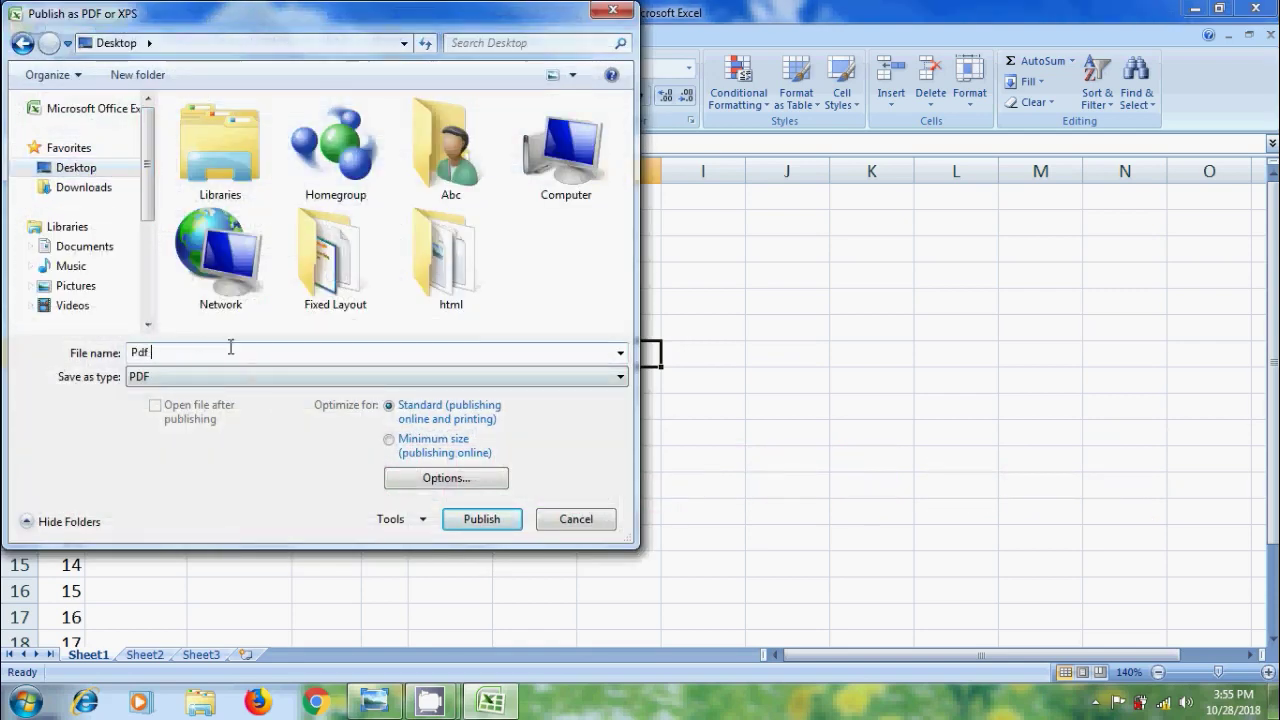
type(" file")
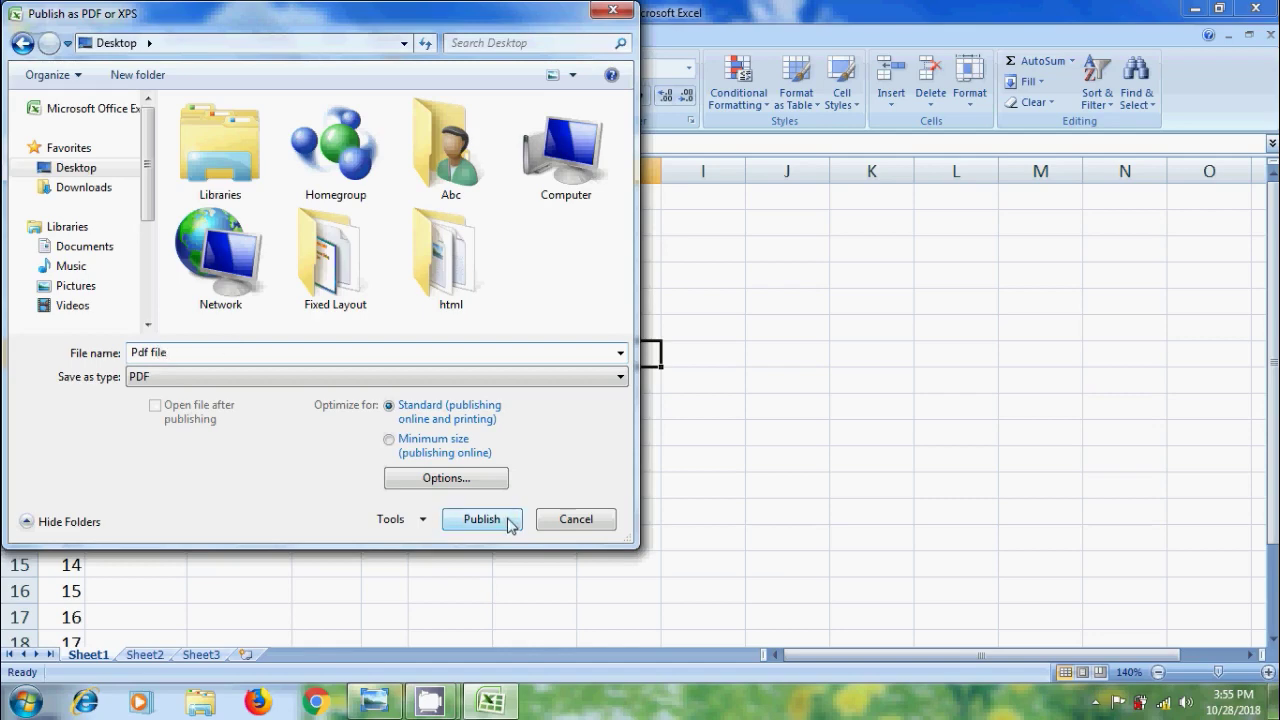
left_click(508, 522)
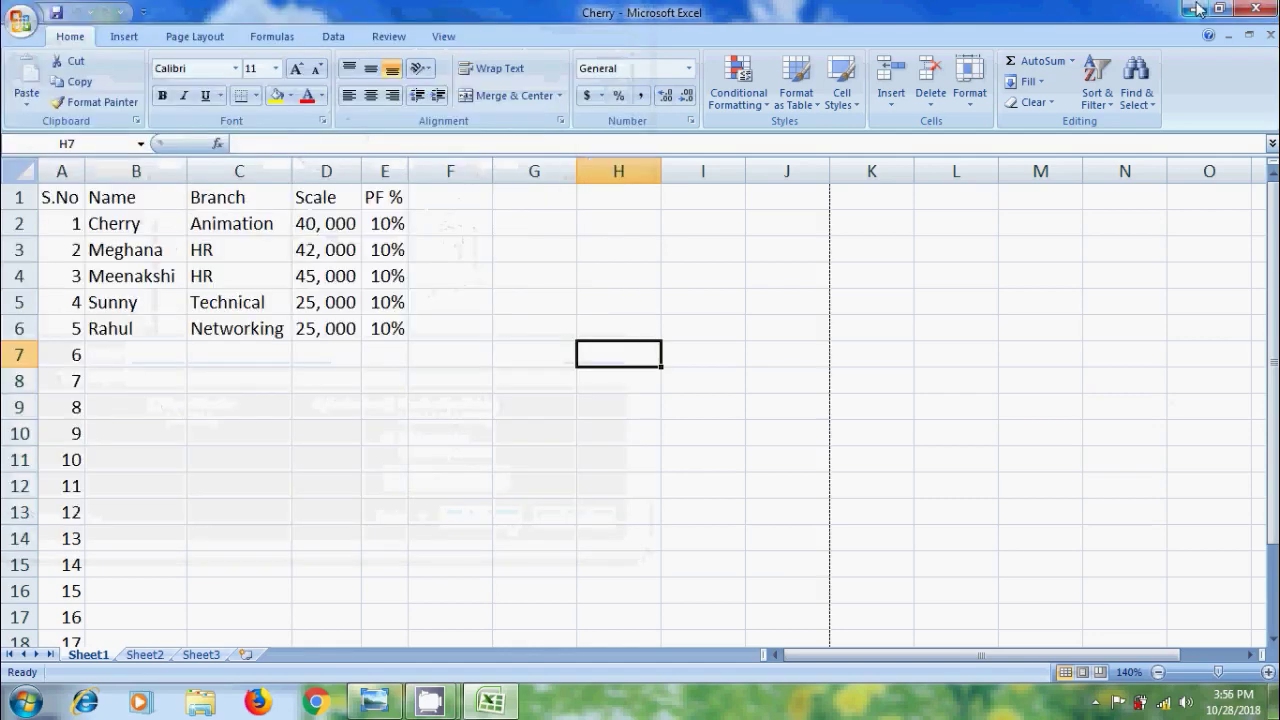
Step: Open 'Pdf file' from the desktop in Adobe Reader to check it, then return to Cherry
left_click(1193, 9)
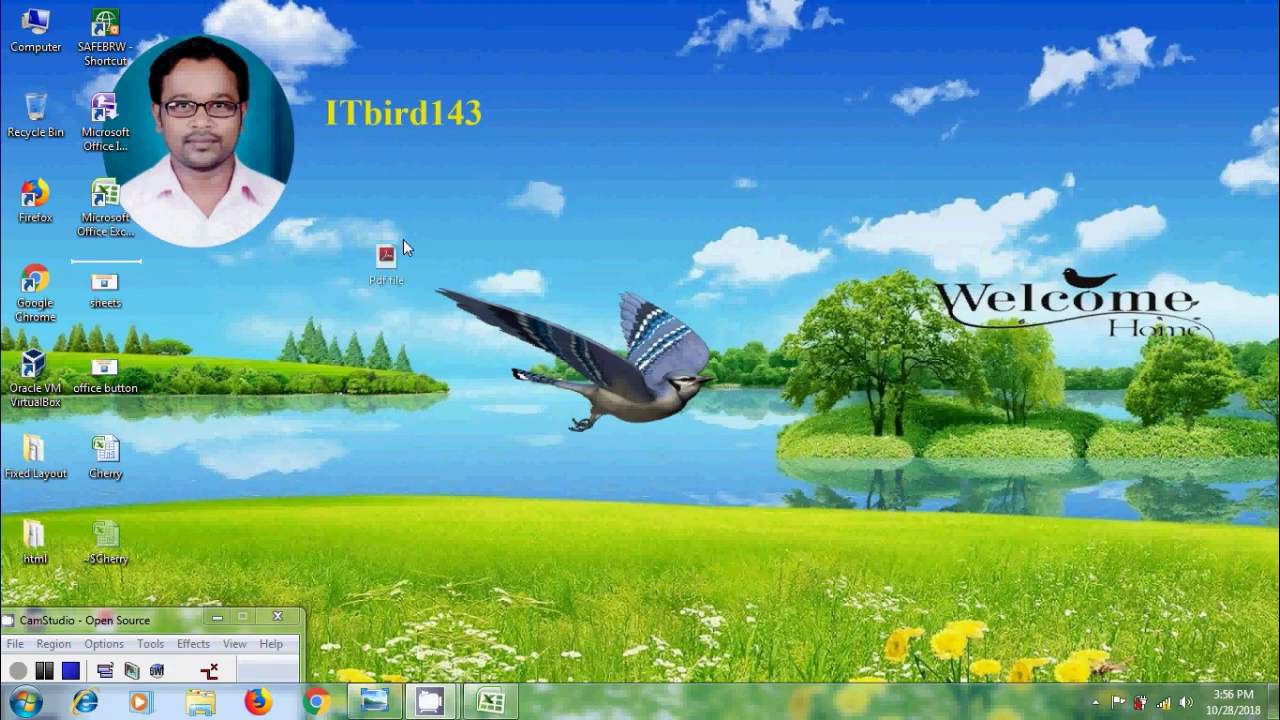
left_click_drag(395, 250, 112, 282)
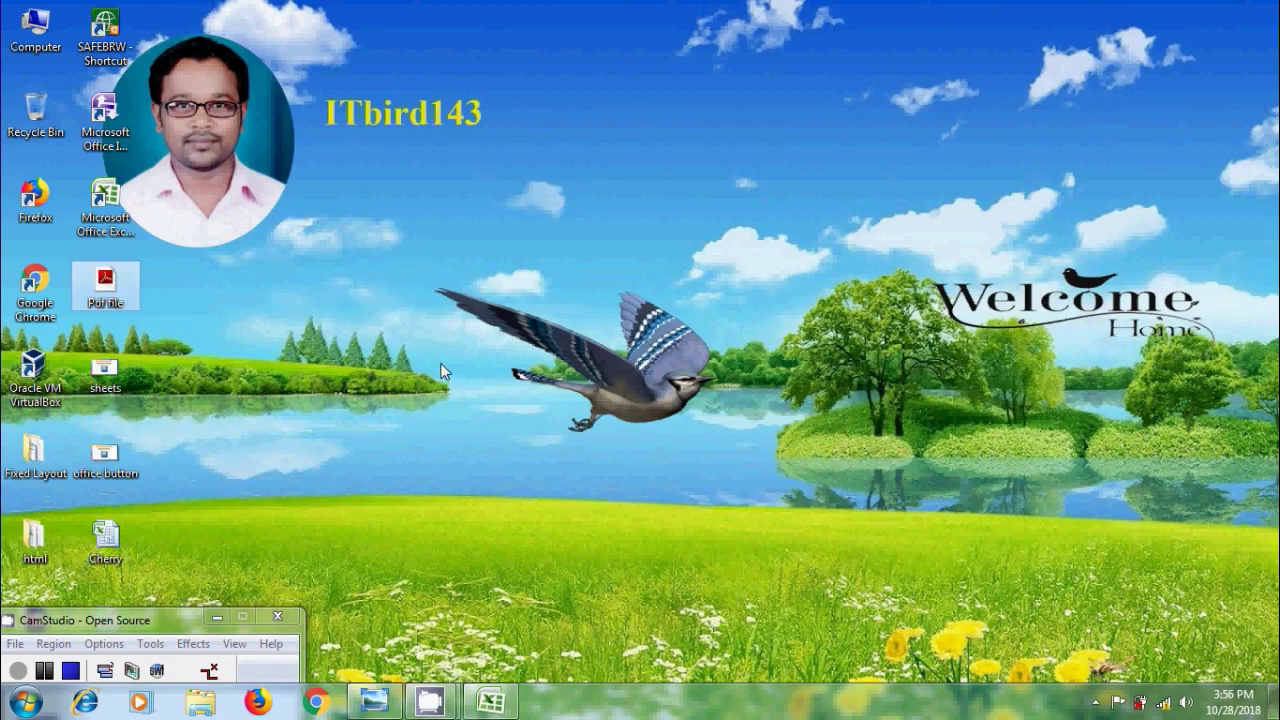
double_click(119, 287)
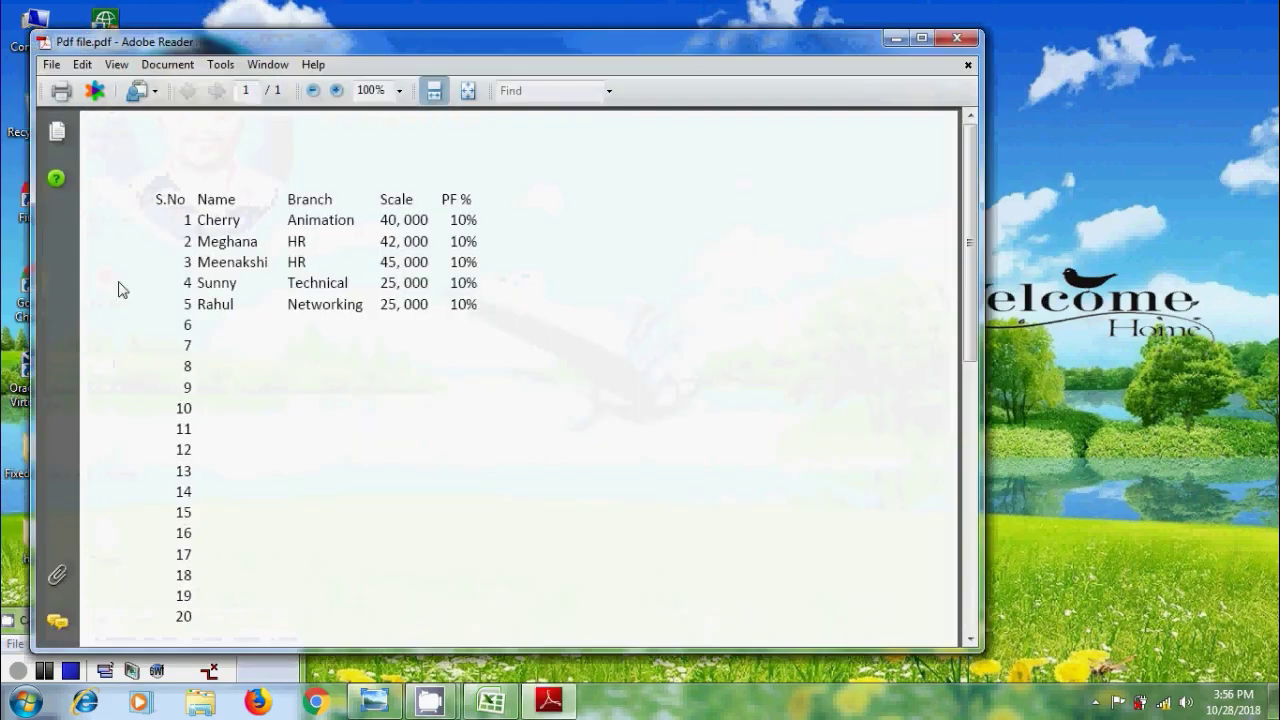
left_click(477, 706)
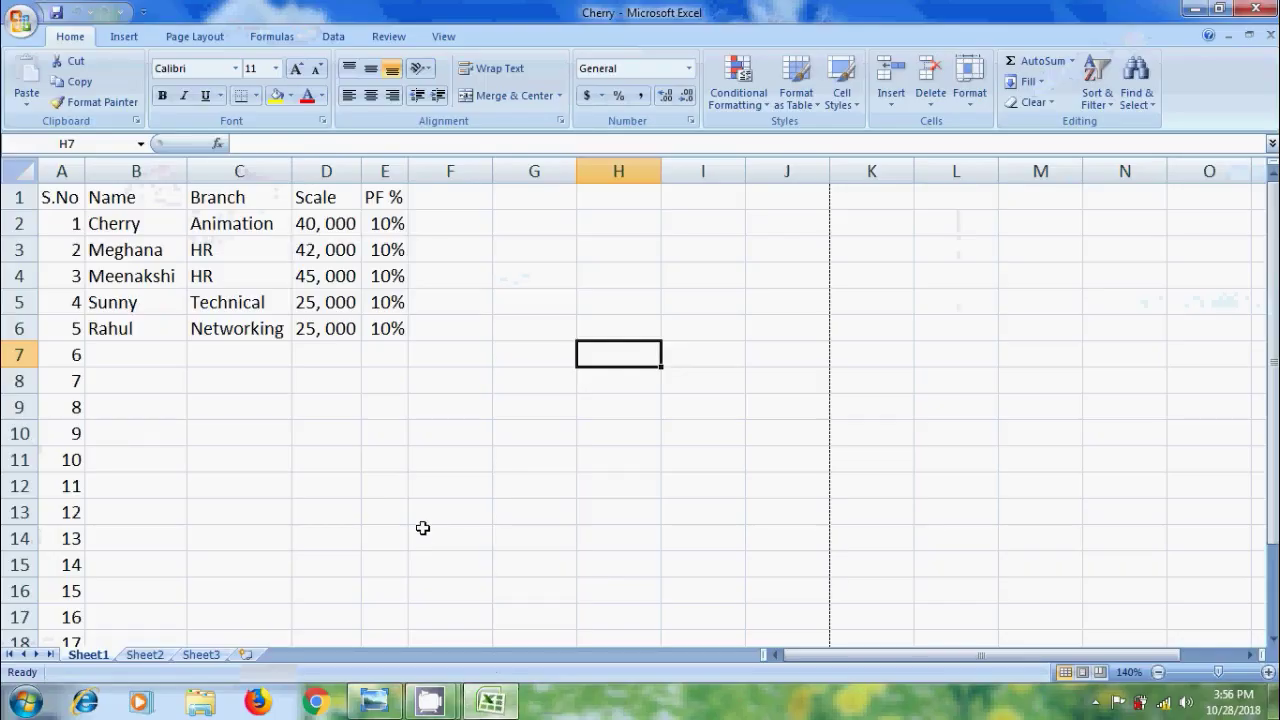
Step: Preview the sheet's printed page, close the preview, and show the Office menu's Prepare options
left_click(22, 24)
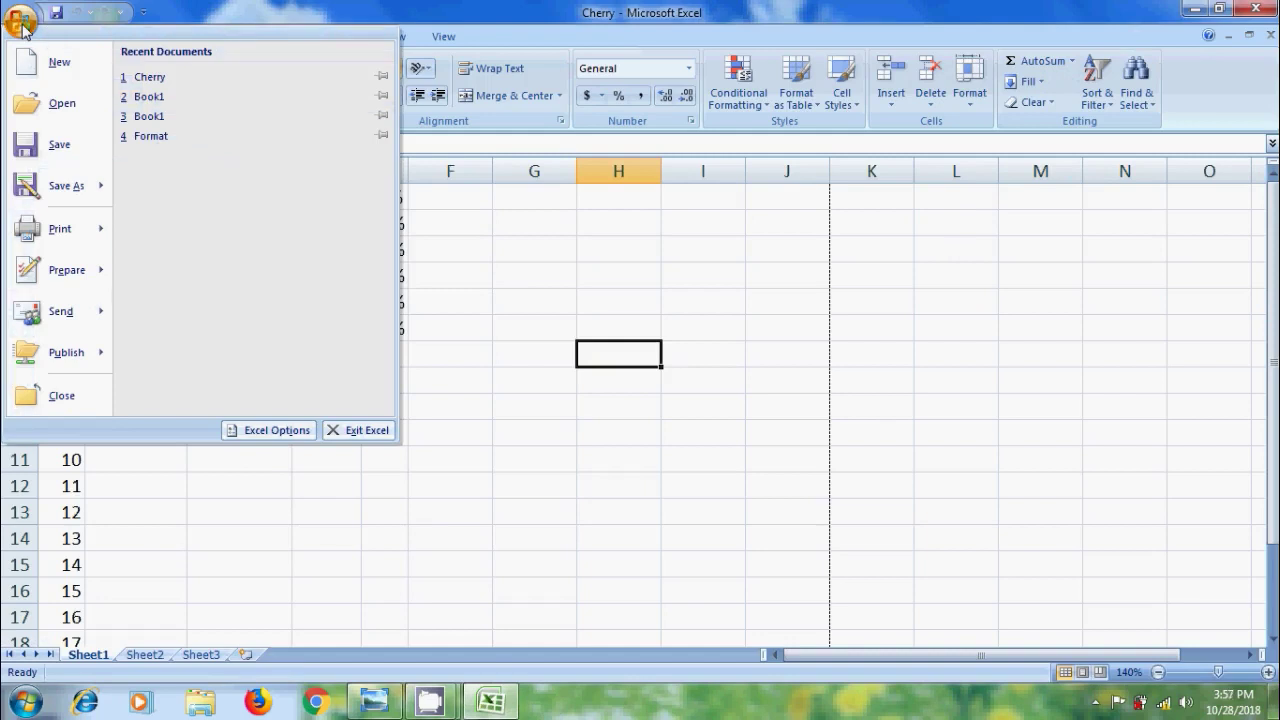
mouse_move(60, 229)
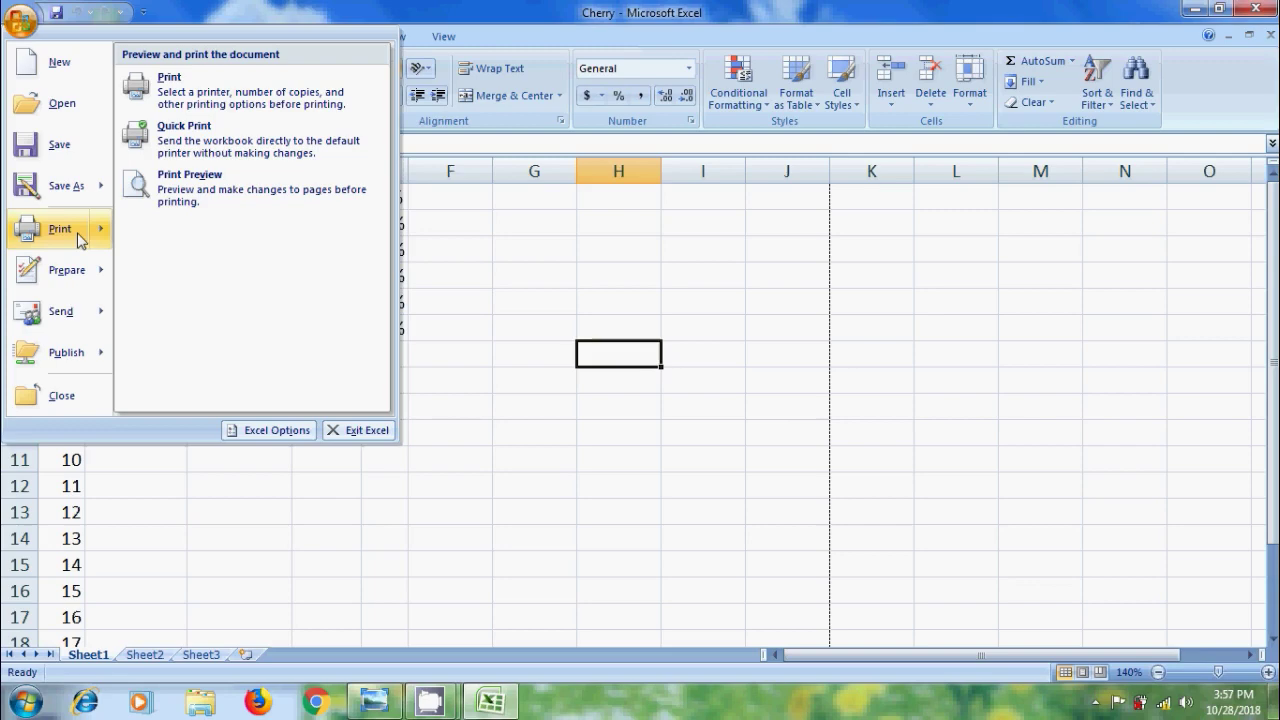
left_click(240, 196)
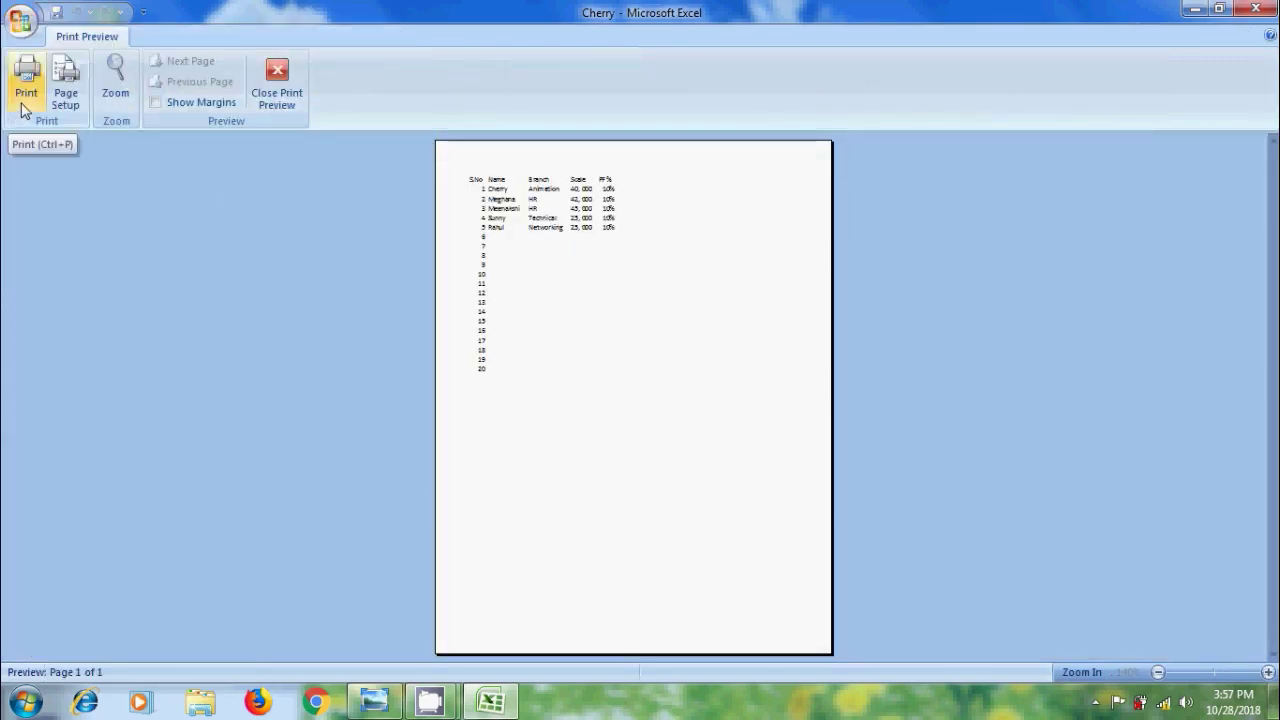
left_click(277, 80)
left_click(18, 20)
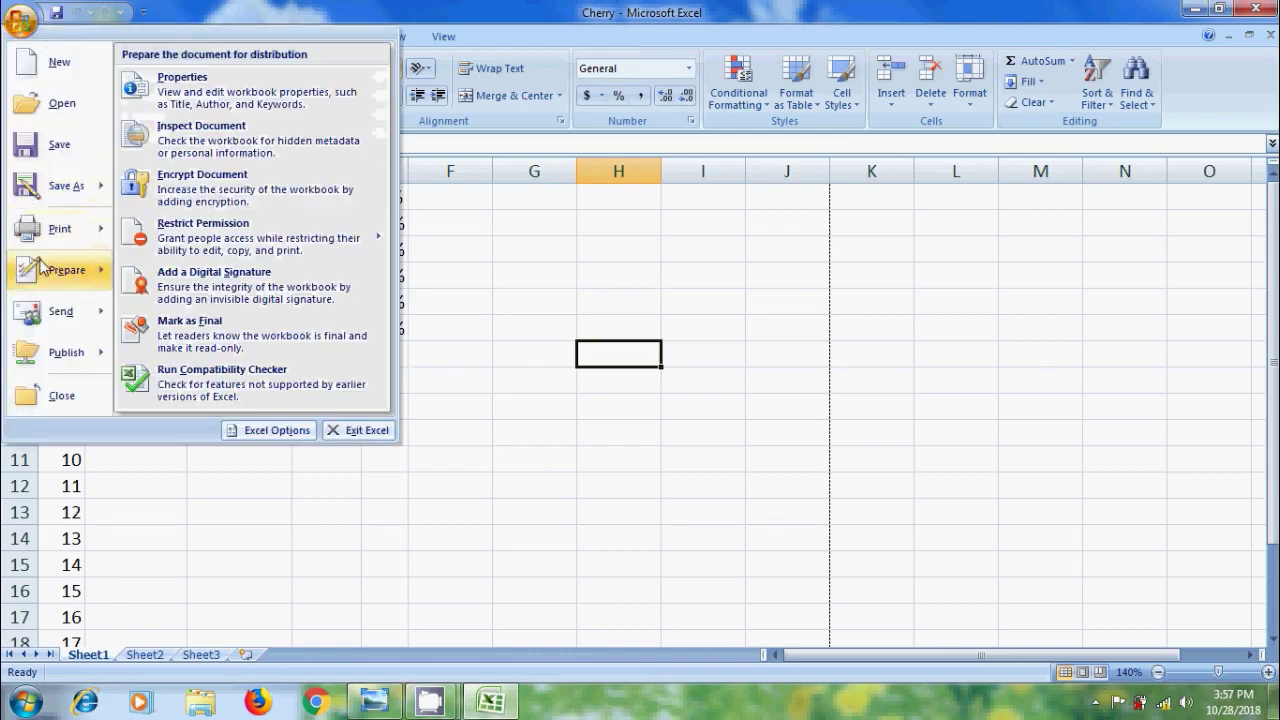
mouse_move(67, 270)
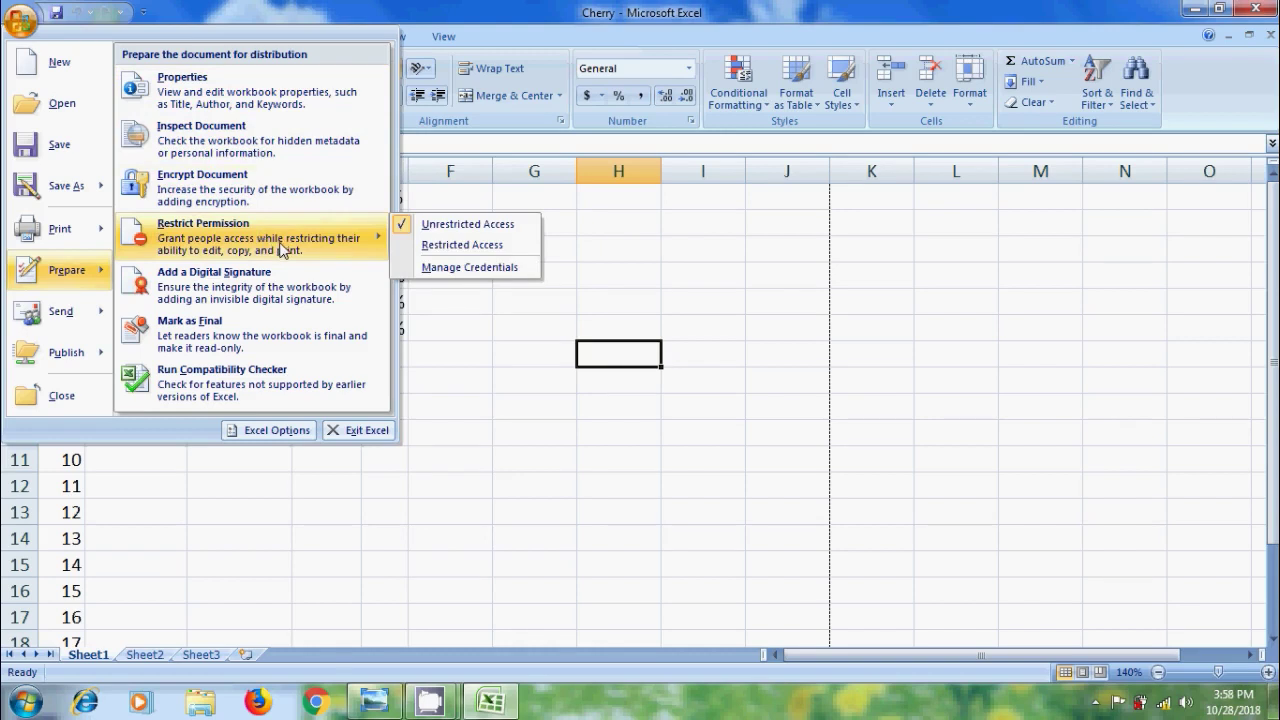
Step: View the Document Properties panel and the Excel Options dialog, closing each without changes
mouse_move(250, 237)
left_click(260, 90)
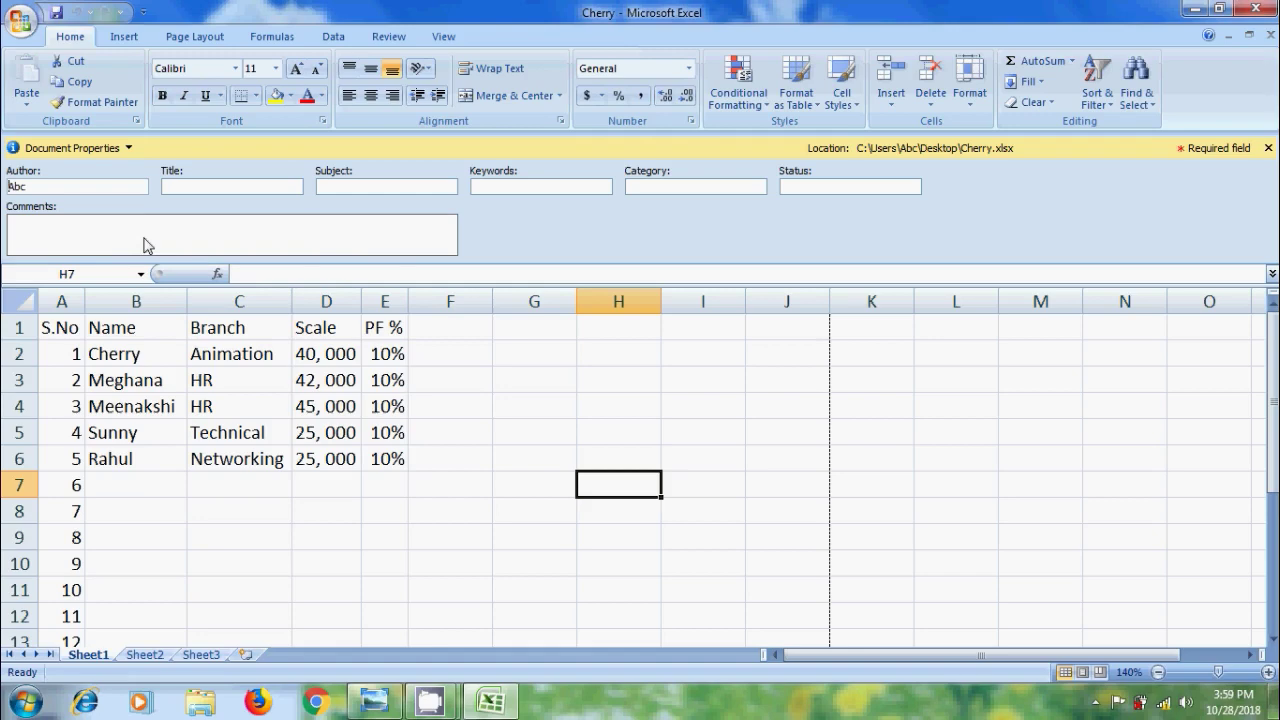
left_click(1268, 147)
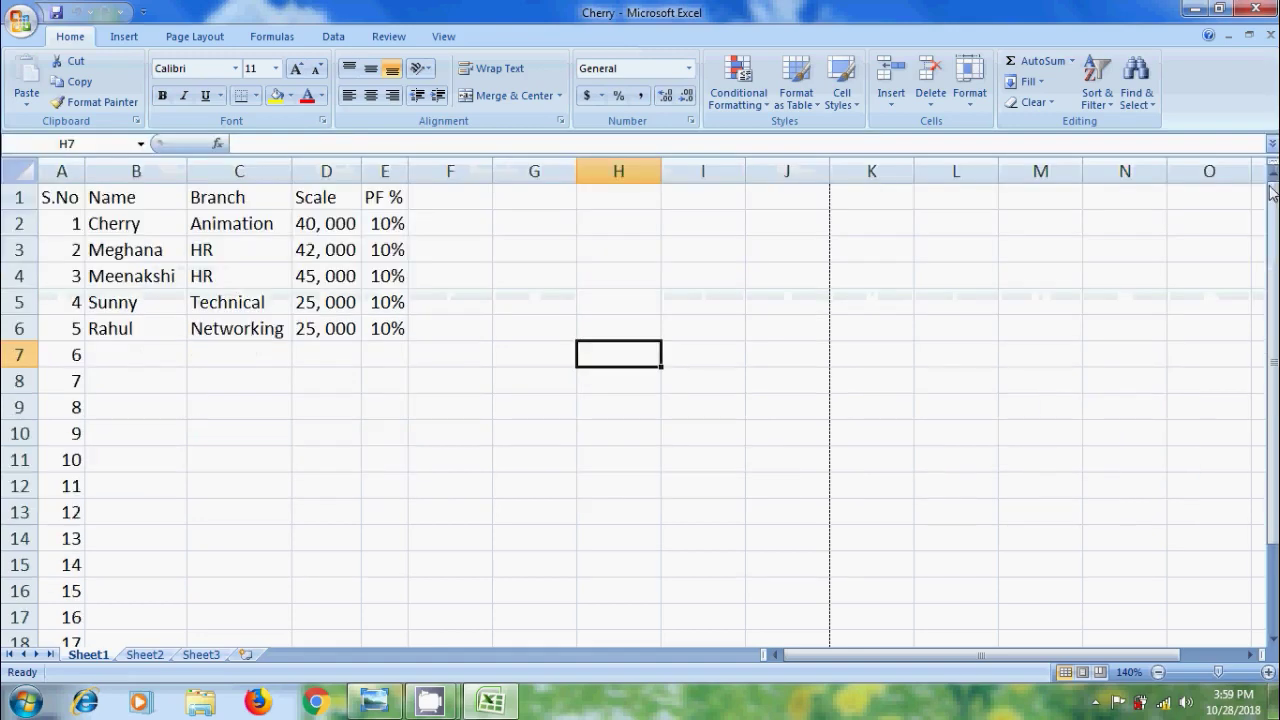
left_click(22, 22)
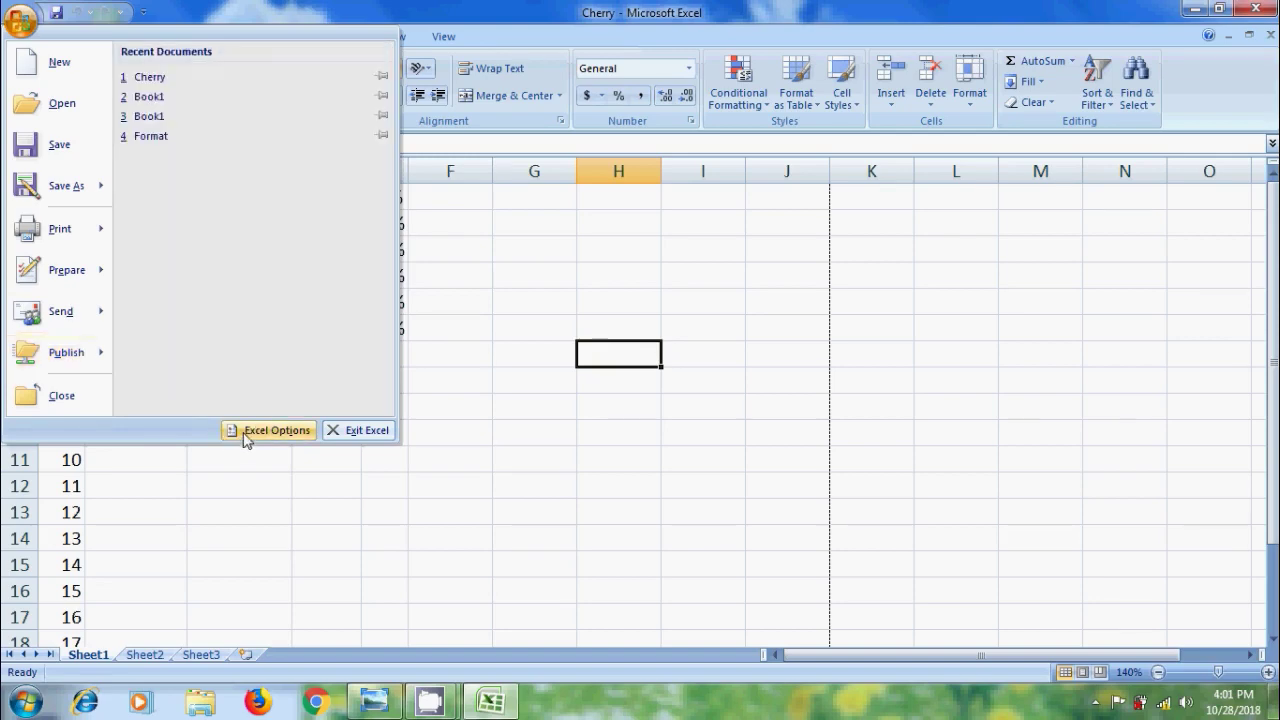
left_click(247, 432)
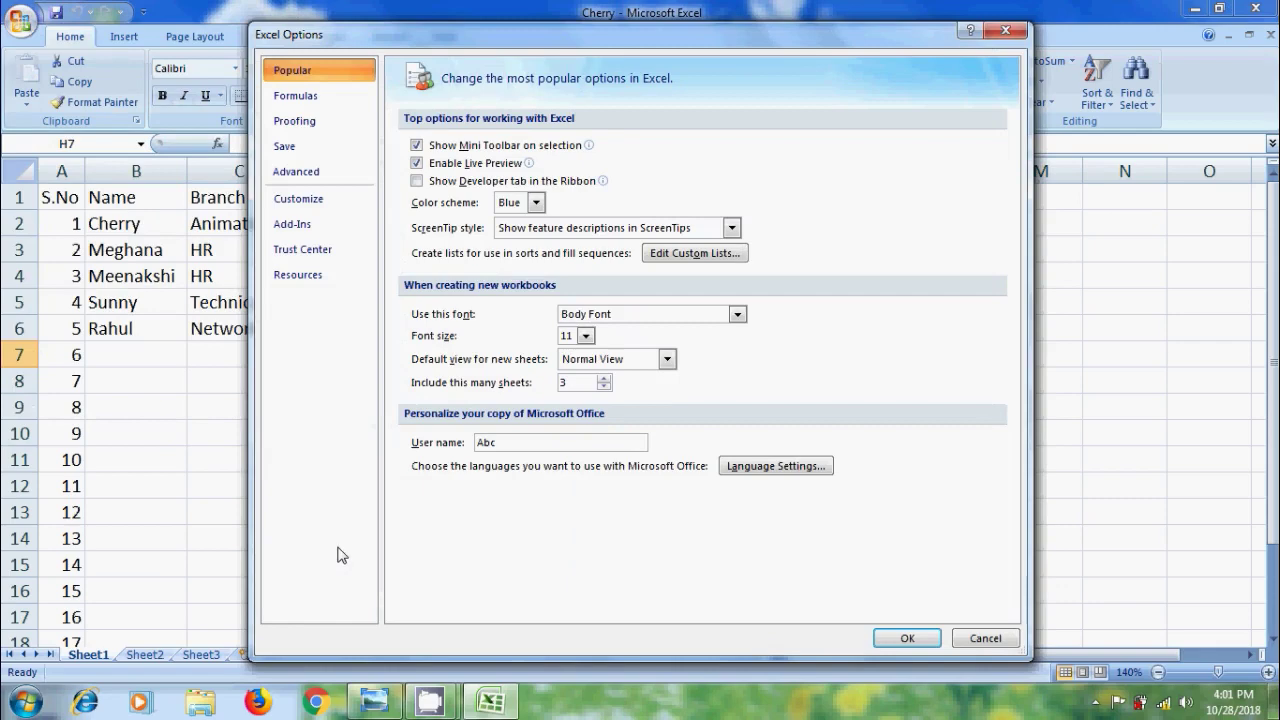
left_click(1007, 33)
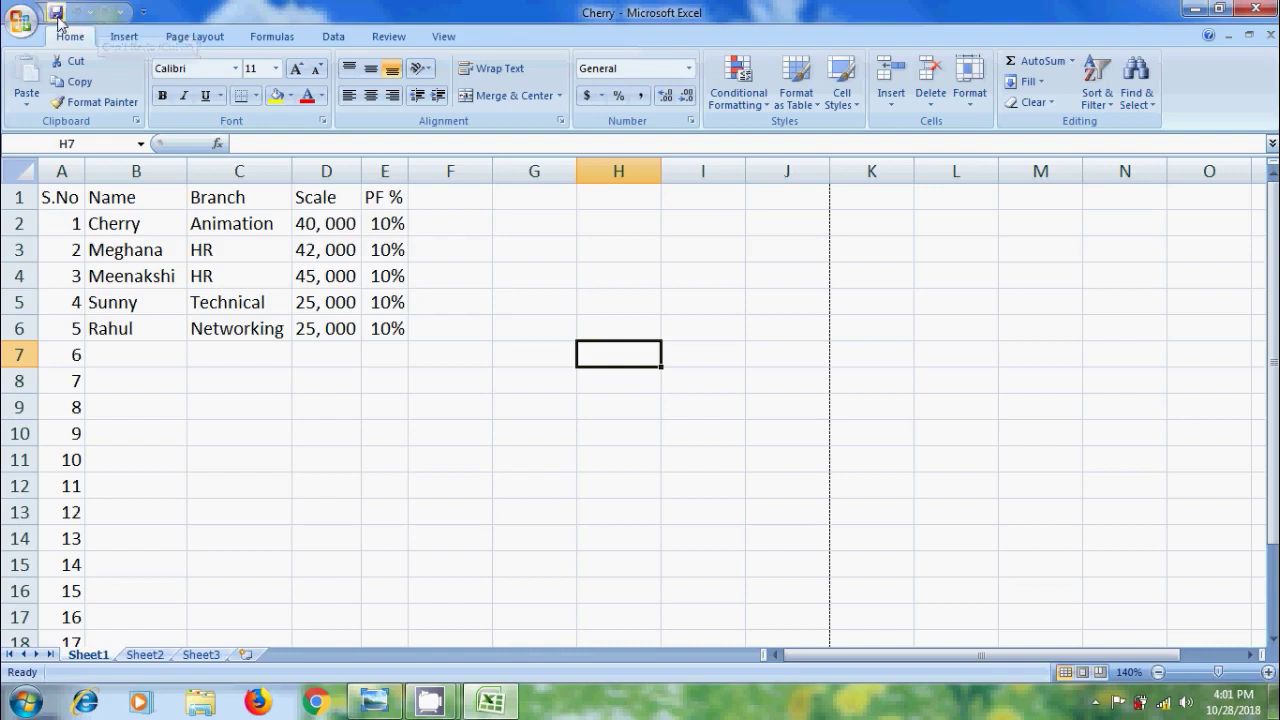
Step: Fill header cells A1:E1 yellow and make data rows A2:E6 bold red
left_click_drag(55, 197, 385, 197)
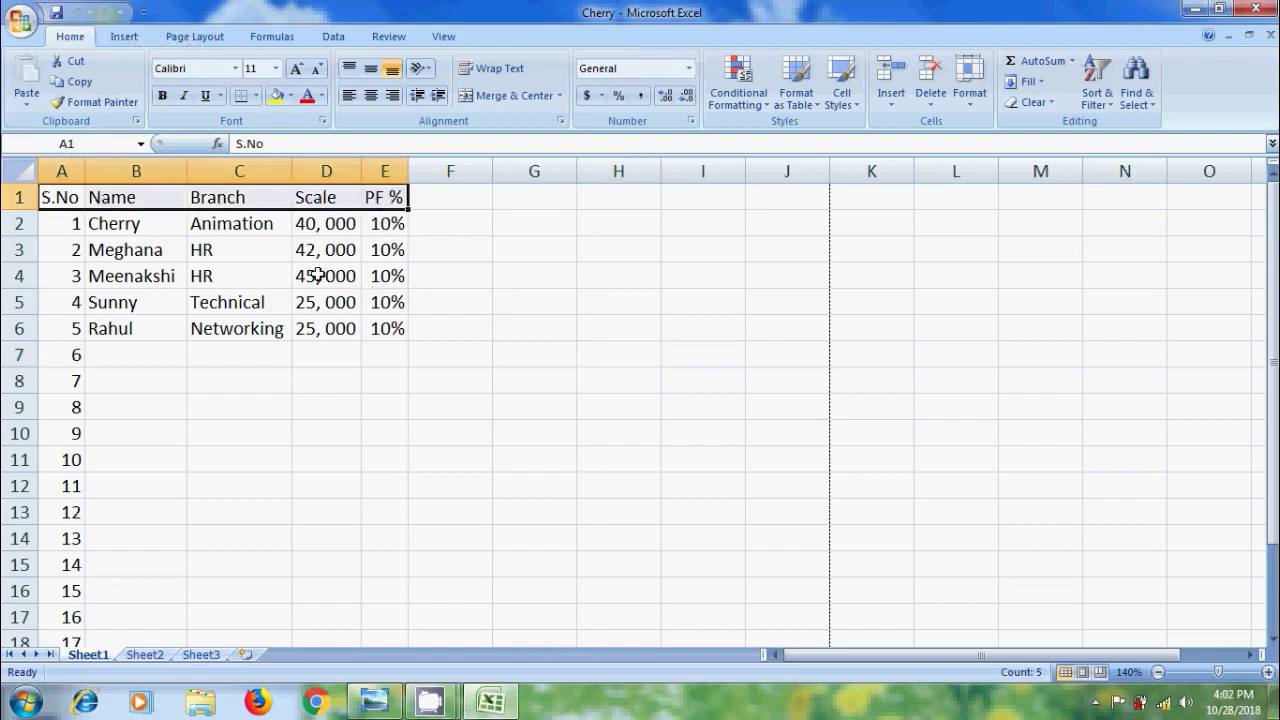
left_click(275, 95)
left_click_drag(75, 223, 390, 328)
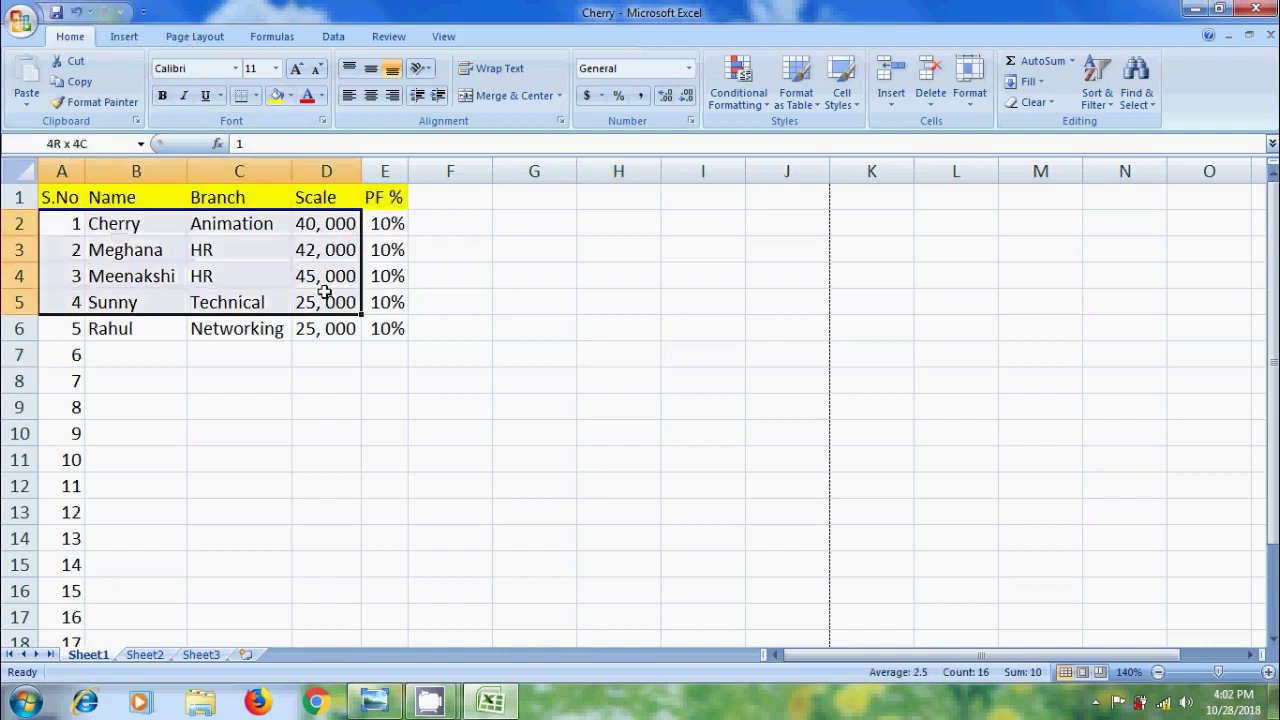
left_click(162, 95)
left_click(310, 97)
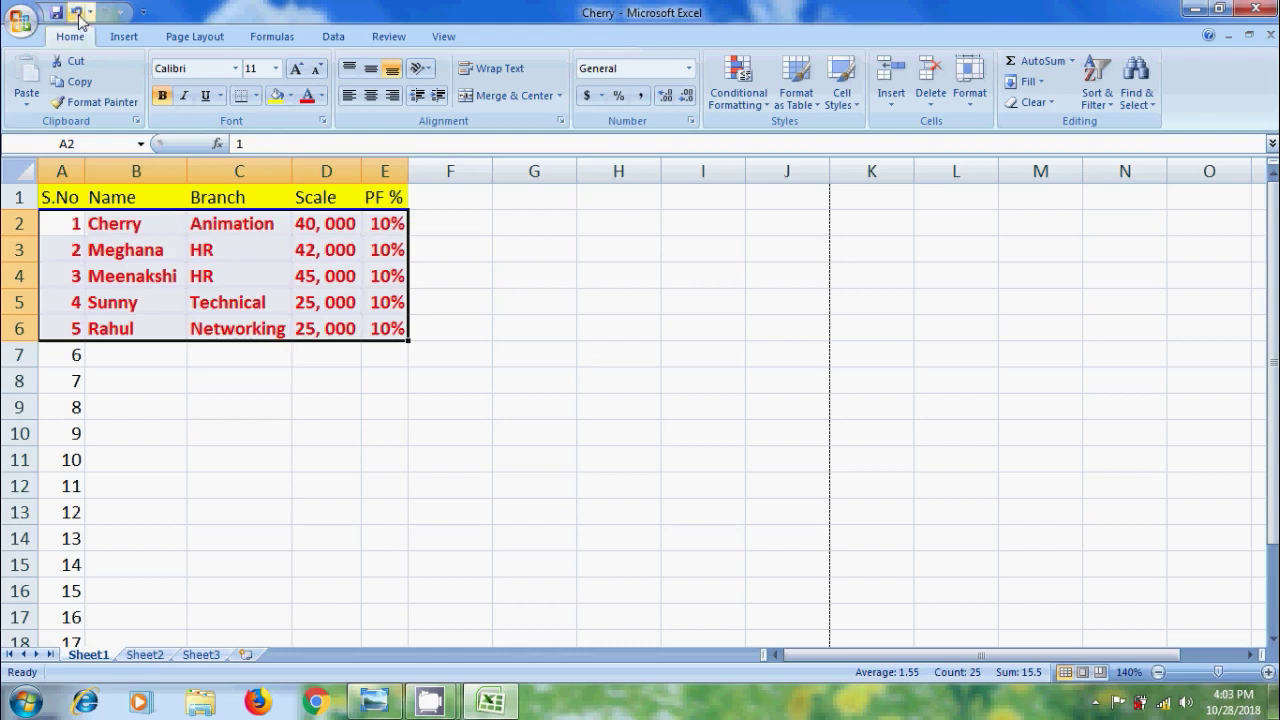
Step: Undo all three formatting changes, then redo all three
left_click(76, 12)
left_click(76, 12)
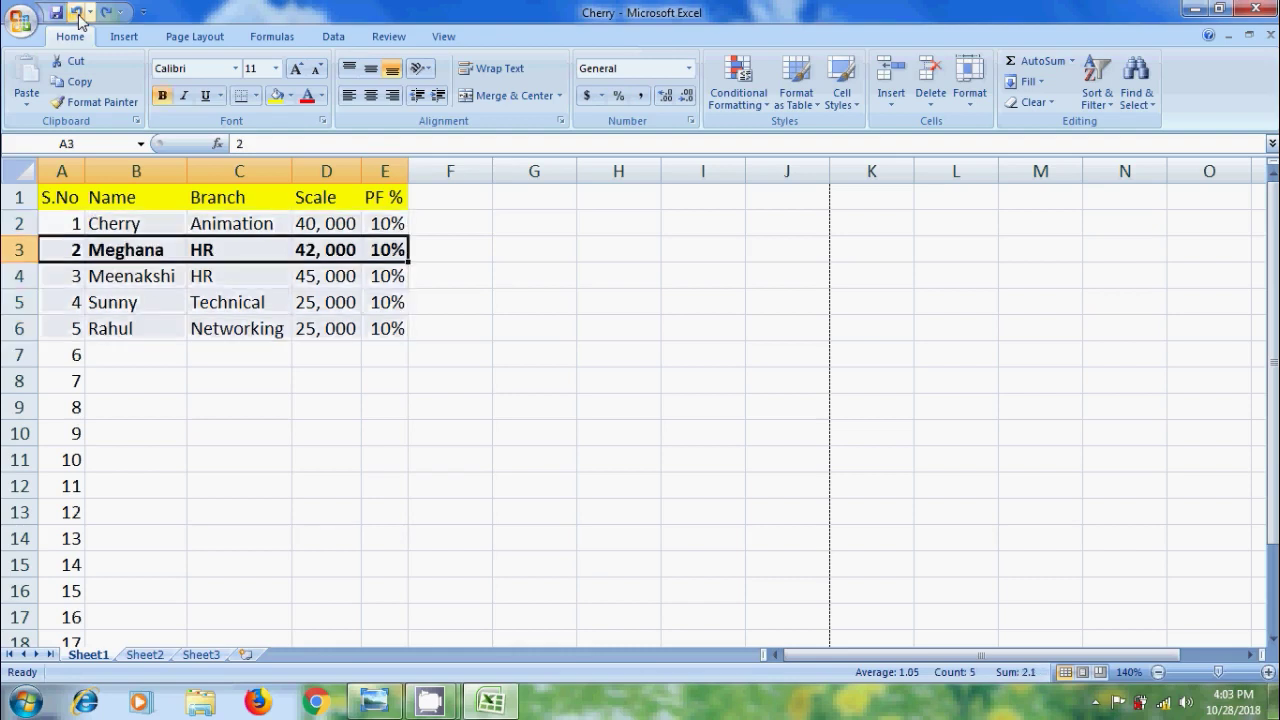
left_click(76, 12)
left_click(106, 12)
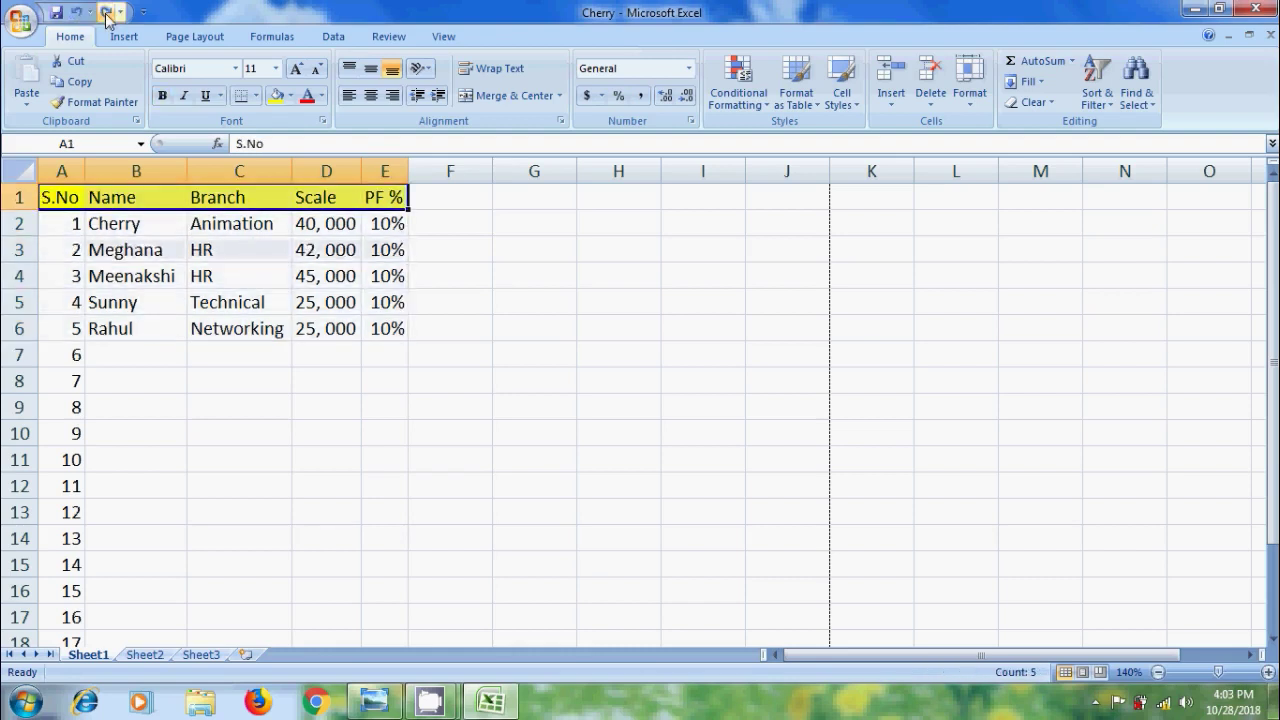
left_click(106, 12)
left_click(106, 12)
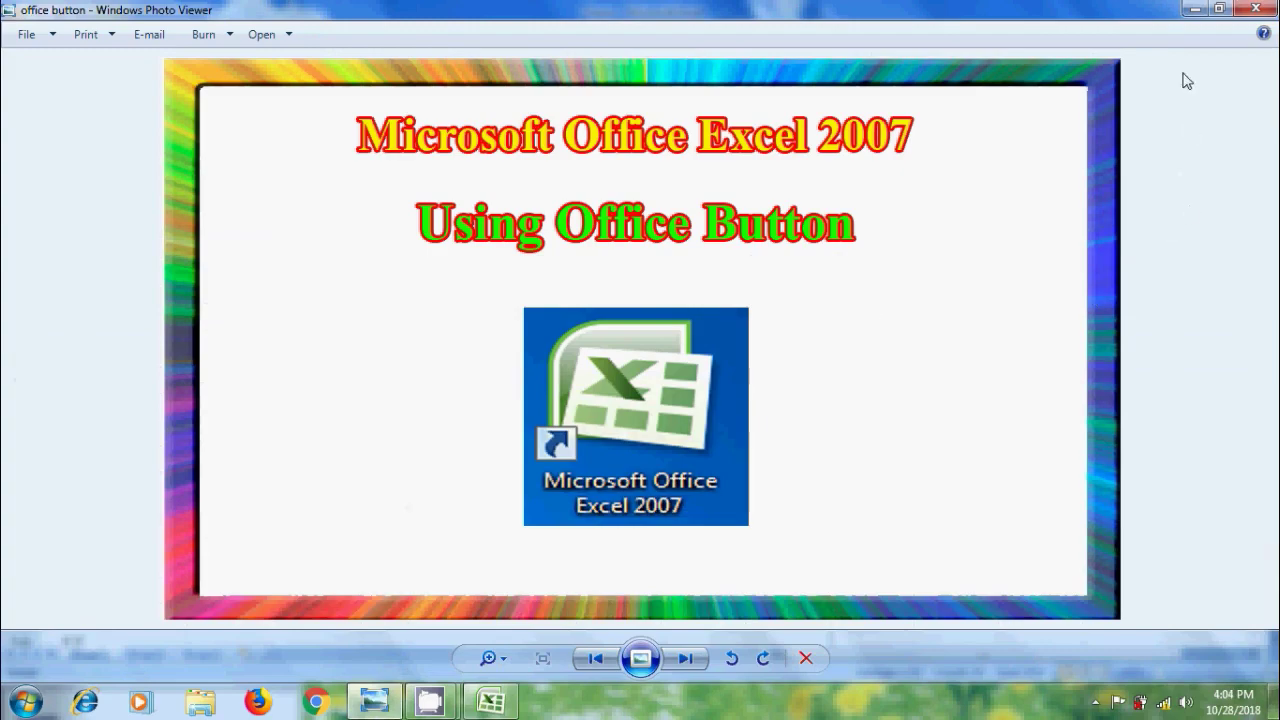
Step: Close the Office Button title slide, leaving the desktop icons visible
left_click(1195, 9)
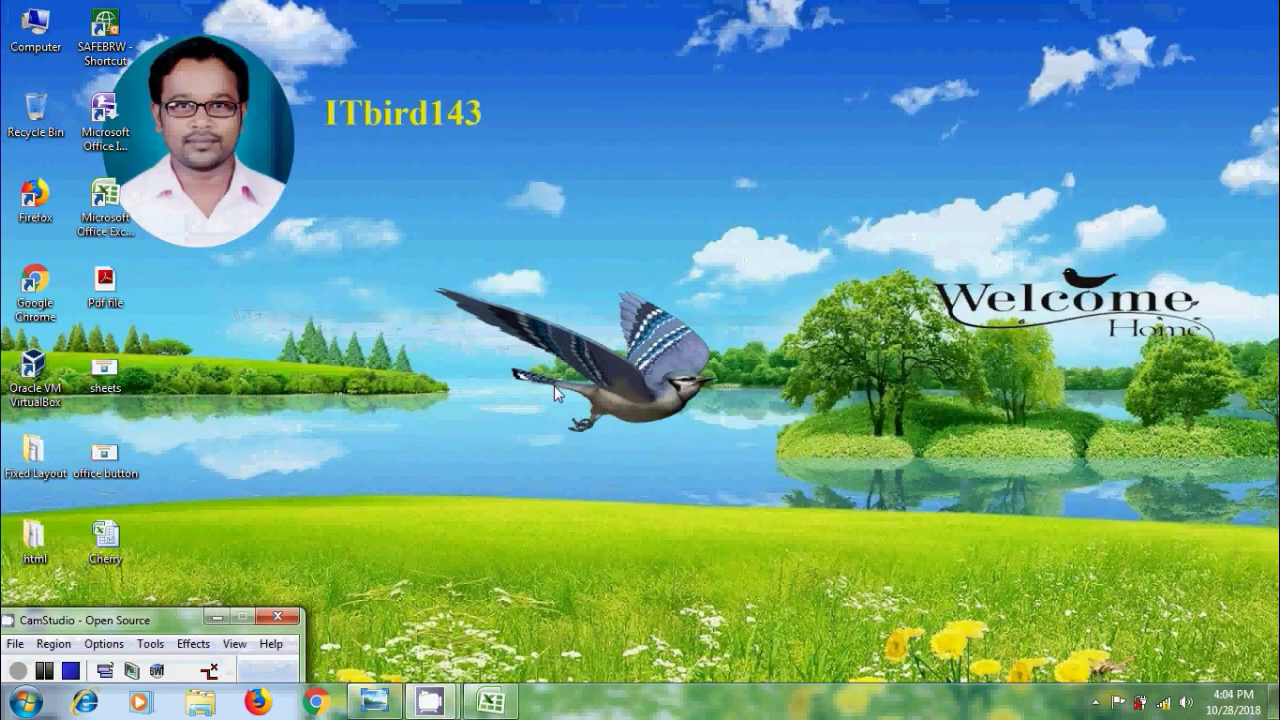